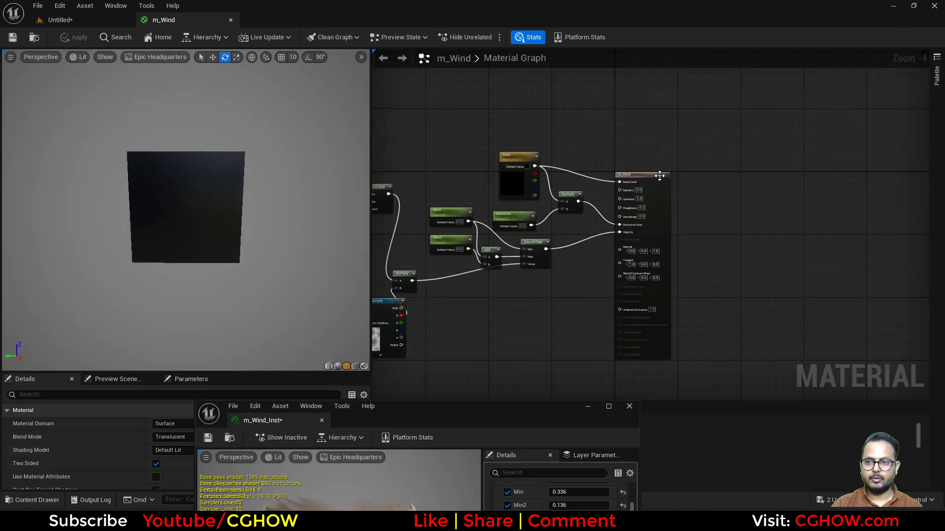
# Filter the m_Wind material's properties for "shadow" and enable Cast Dynamic Shadow as Masked
pyautogui.write('shadow')
pyautogui.moveTo(452, 419); pyautogui.dragTo(624, 443)
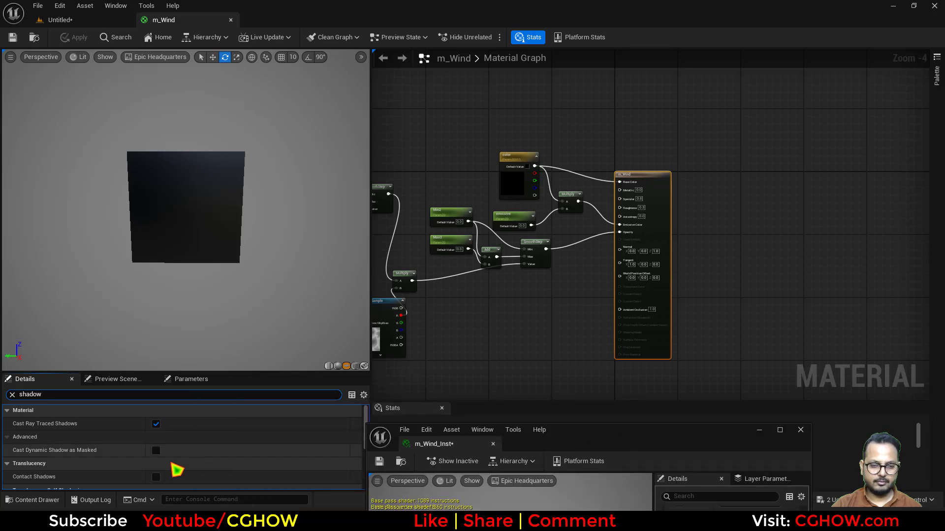
pyautogui.scroll(-1, 209, 457)
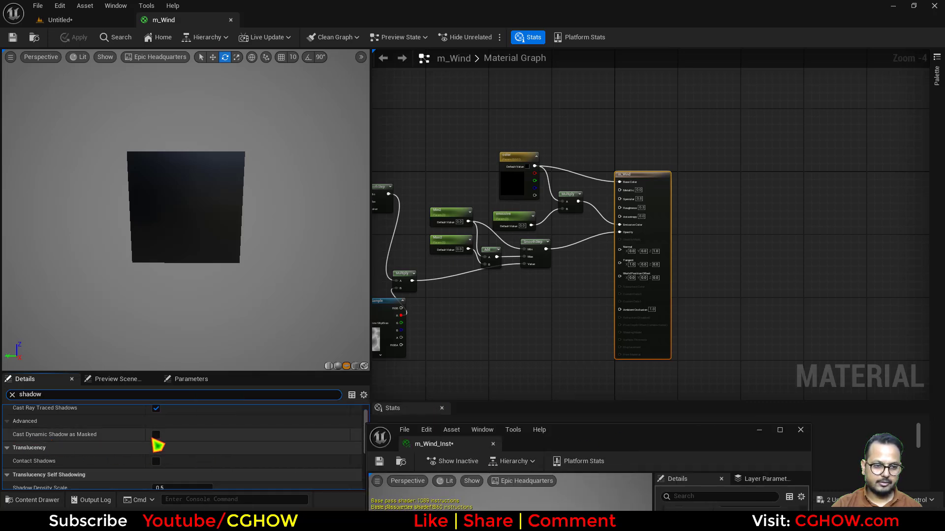
pyautogui.click(155, 435)
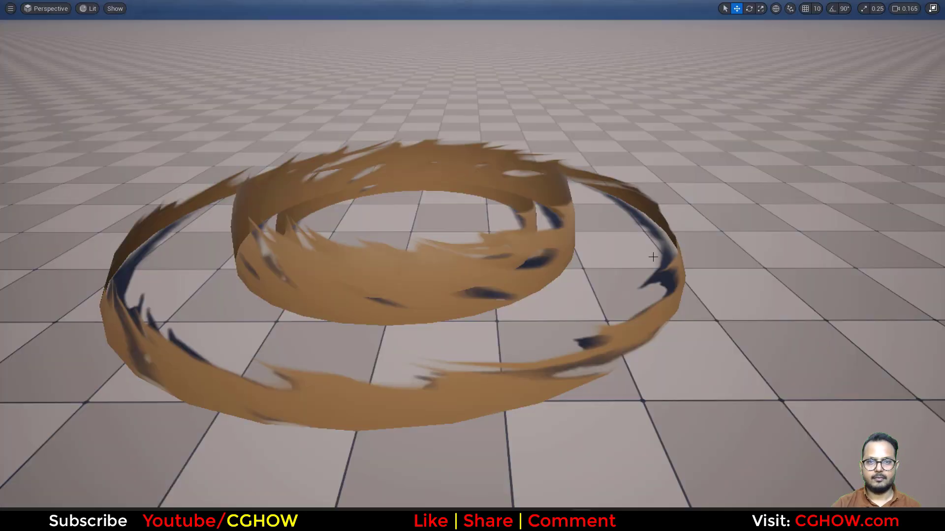
pyautogui.scroll(-5, 646, 257)
pyautogui.scroll(4, 646, 256)
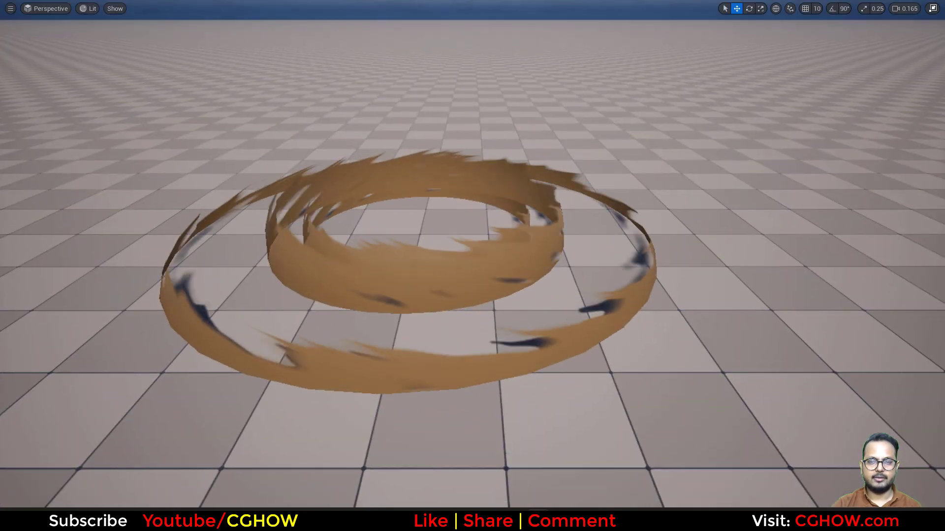
pyautogui.scroll(4, 472, 266)
pyautogui.scroll(-3, 472, 266)
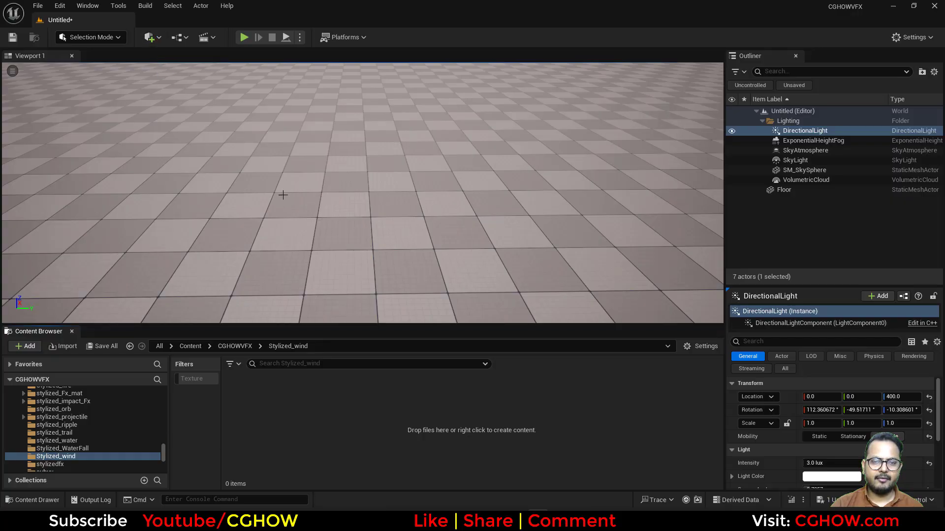
# Add a sphere shape to the level and scale it uniformly to about 4.14
pyautogui.click(151, 38)
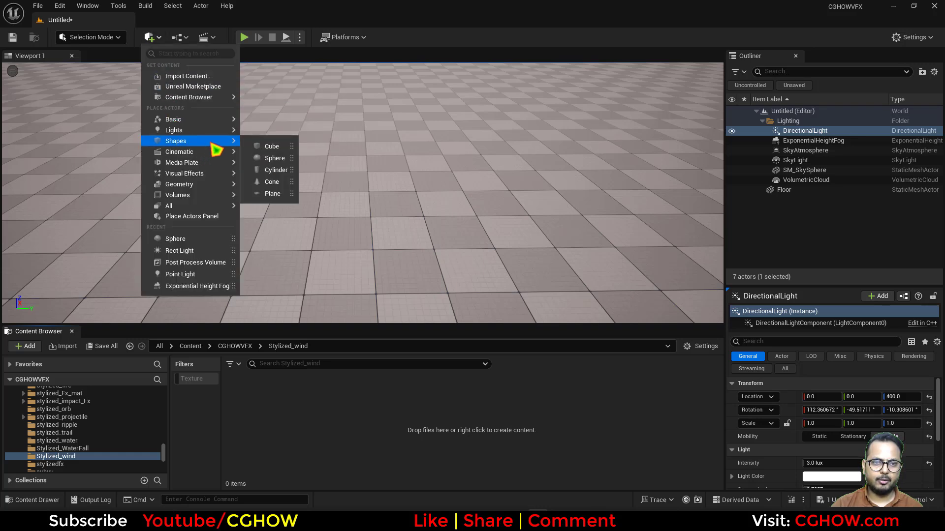
pyautogui.click(281, 157)
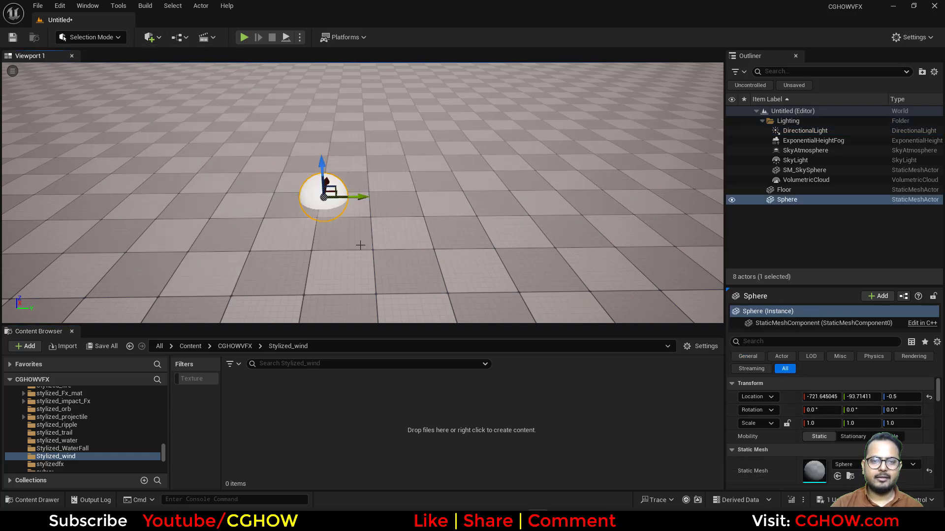
pyautogui.moveTo(361, 245); pyautogui.dragTo(369, 221, button='right')
pyautogui.press('w')
pyautogui.press('s')
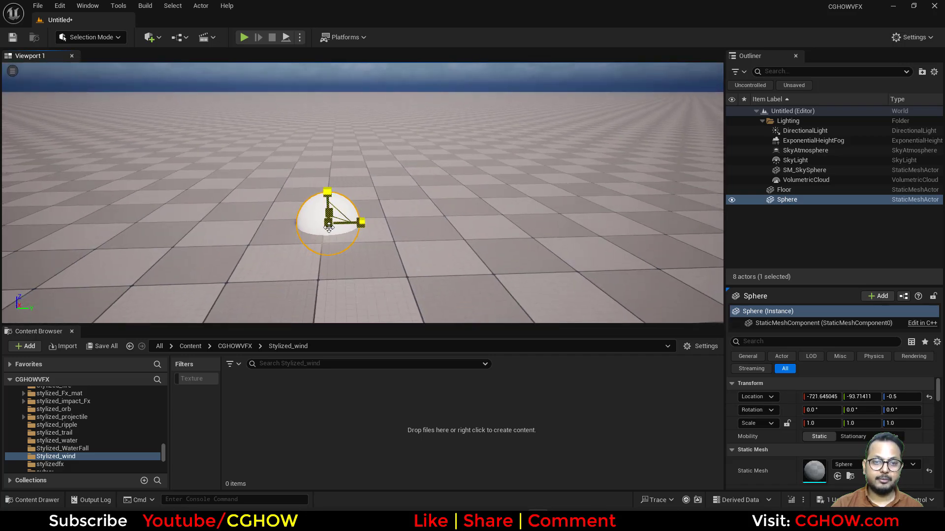
pyautogui.moveTo(328, 223); pyautogui.dragTo(395, 241)
pyautogui.moveTo(426, 229)
pyautogui.mouseDown(button='right')
pyautogui.moveTo(424, 237)
pyautogui.moveTo(430, 232)
pyautogui.mouseUp(button='right')
pyautogui.press('s')
pyautogui.press('w')
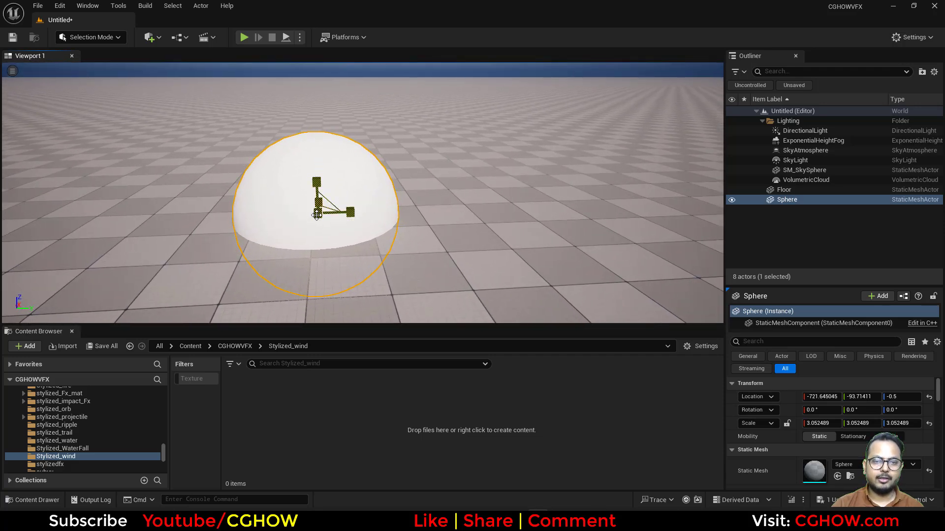
pyautogui.moveTo(316, 214); pyautogui.dragTo(352, 220)
pyautogui.moveTo(351, 220); pyautogui.dragTo(348, 232, button='right')
pyautogui.press('s')
# Create a material named m_Wind in the Stylized_wind folder
pyautogui.rightClick(292, 433)
pyautogui.rightClick(333, 421)
pyautogui.click(391, 137)
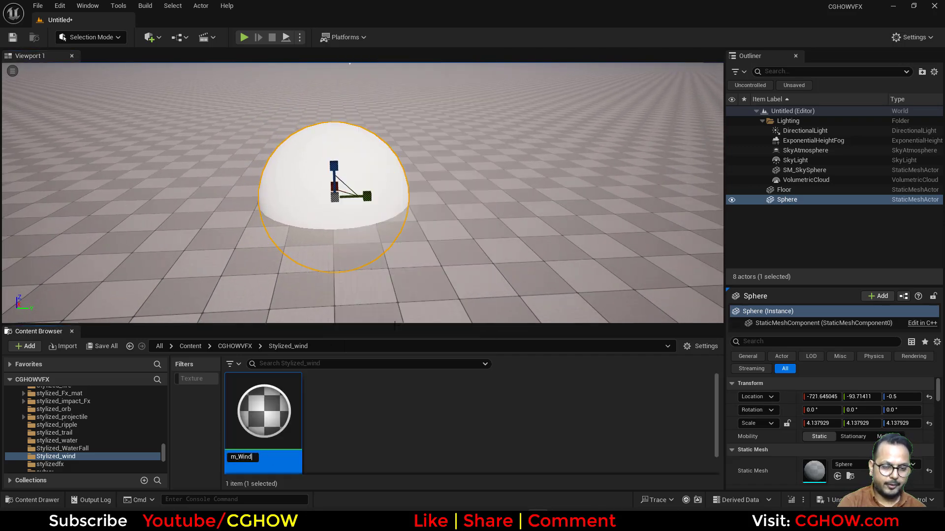
pyautogui.press('Return')
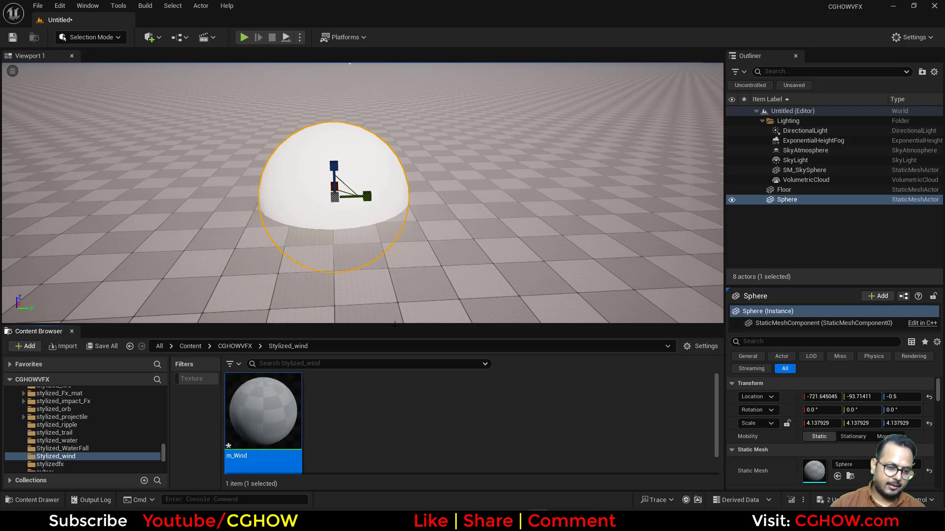
# Create the material instance m_Wind_Inst from m_Wind and apply it to the sphere
pyautogui.rightClick(283, 416)
pyautogui.click(391, 146)
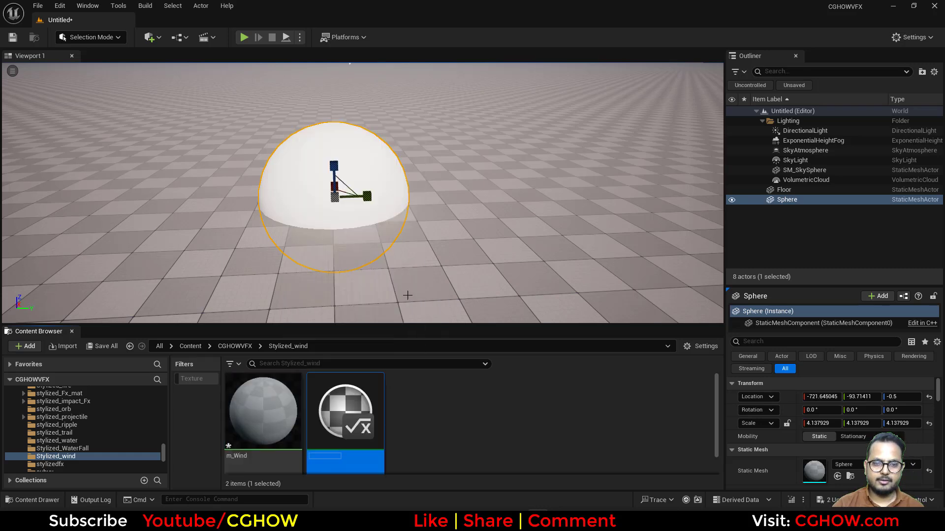
pyautogui.press('Return')
pyautogui.moveTo(345, 413); pyautogui.dragTo(306, 186)
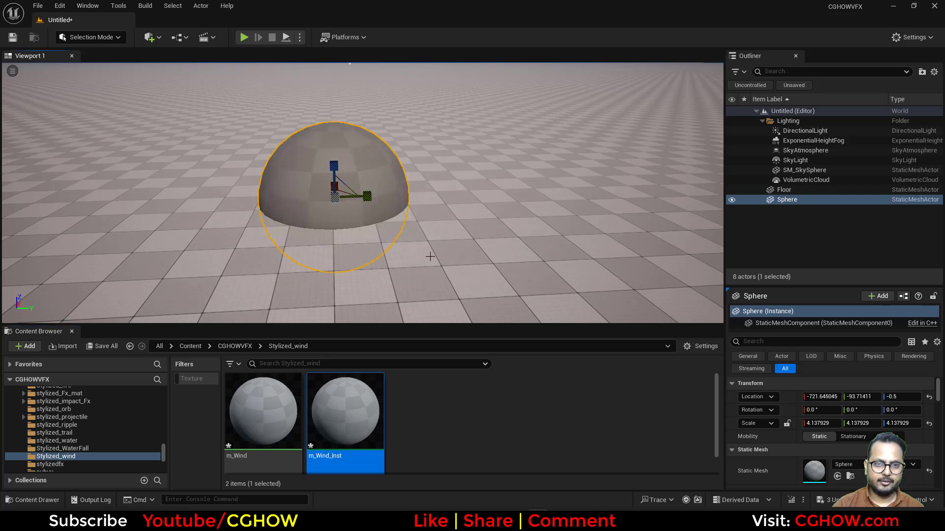
# Reset the sphere's location to its default and bring it into view
pyautogui.click(931, 397)
pyautogui.moveTo(492, 221); pyautogui.dragTo(492, 189, button='right')
pyautogui.press('w')
pyautogui.press('s')
pyautogui.press('w')
# Open the m_Wind material and feed a TexCoord node into a component mask limited to the G channel
pyautogui.doubleClick(275, 423)
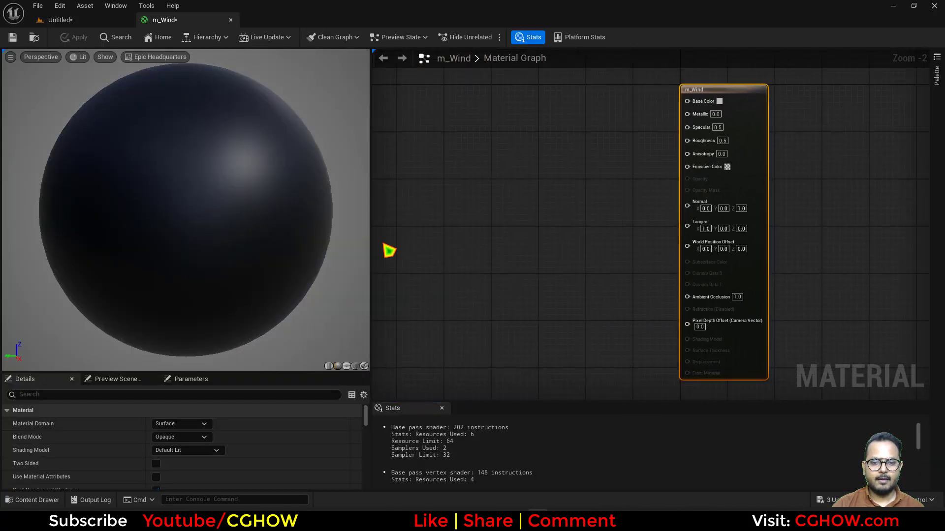
pyautogui.moveTo(298, 237); pyautogui.dragTo(297, 266, button='right')
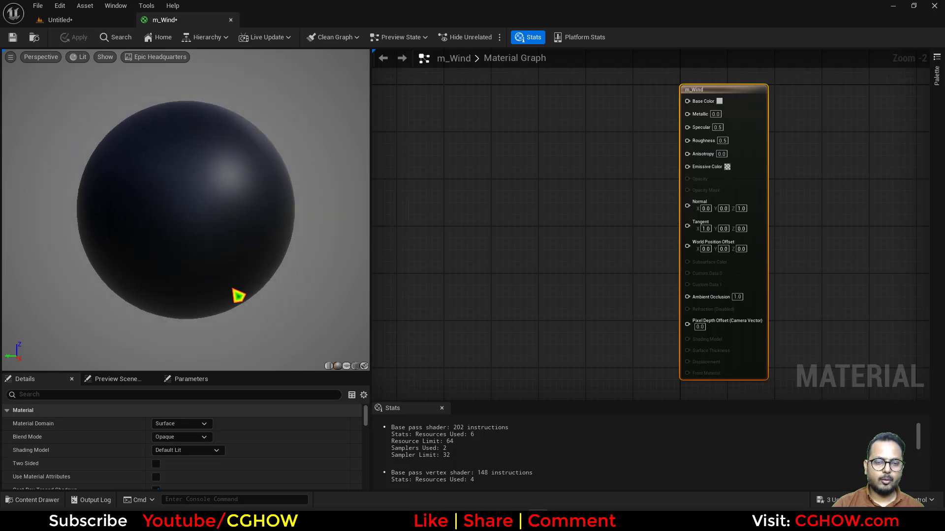
pyautogui.moveTo(434, 206); pyautogui.dragTo(493, 215, button='right')
pyautogui.press('u')
pyautogui.click(428, 158)
pyautogui.moveTo(458, 168); pyautogui.dragTo(426, 209)
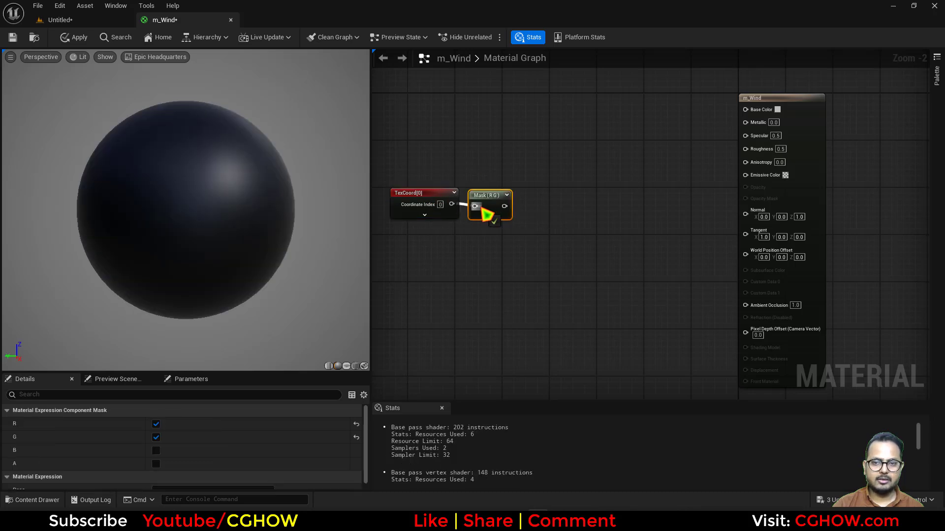
pyautogui.moveTo(486, 215); pyautogui.dragTo(485, 213)
pyautogui.click(156, 424)
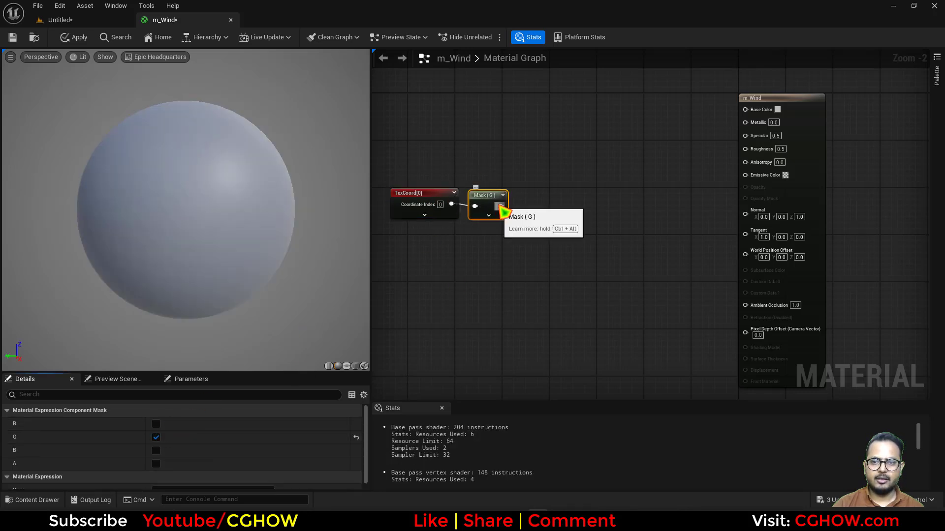
# Set the material's blend mode to Translucent, keep Default Lit shading, and make it two-sided
pyautogui.click(808, 120)
pyautogui.click(201, 437)
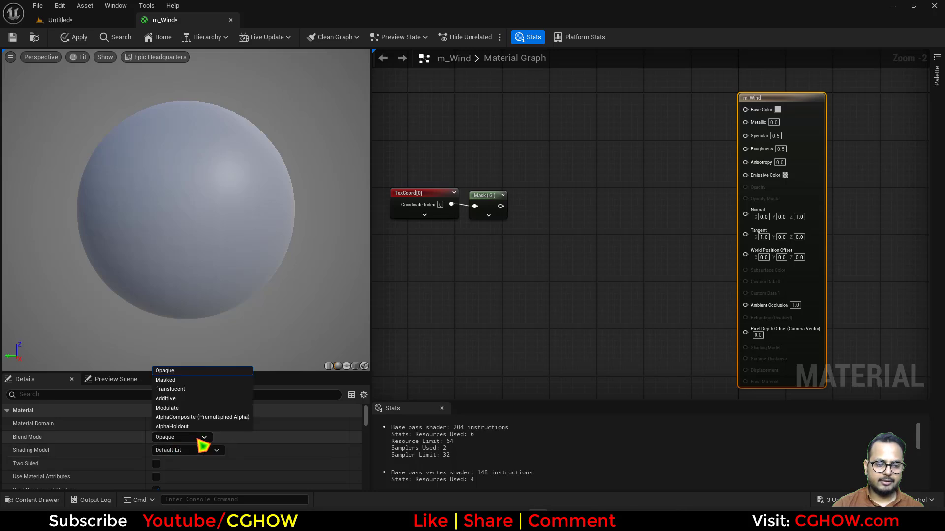
pyautogui.click(184, 398)
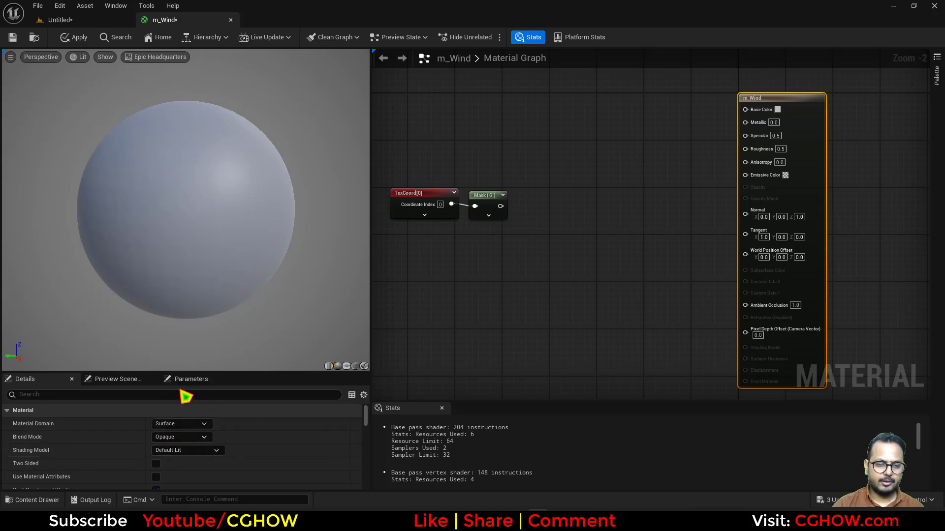
pyautogui.click(190, 437)
pyautogui.click(182, 396)
pyautogui.click(196, 451)
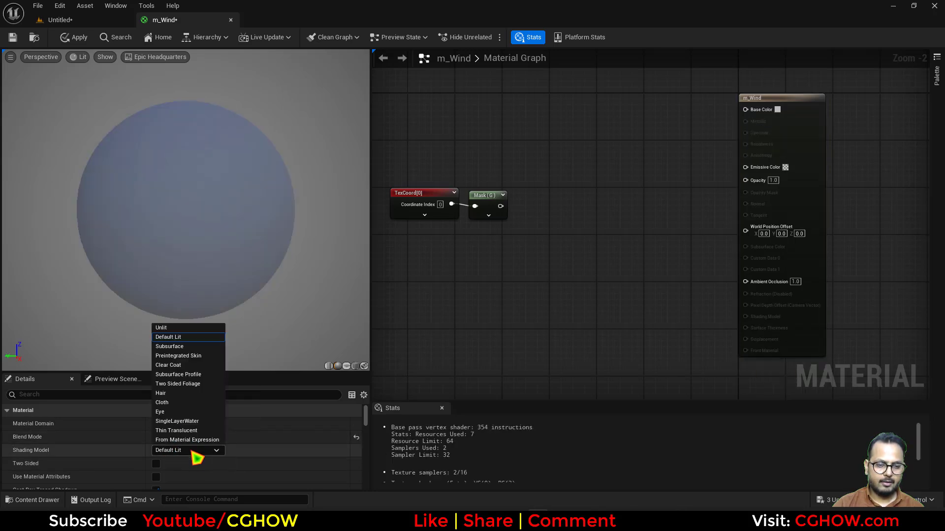
pyautogui.click(193, 453)
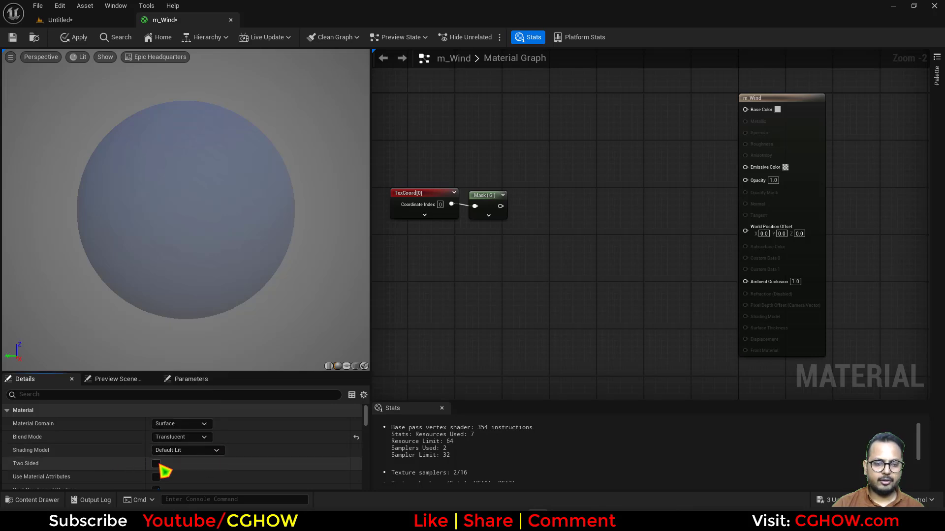
# Set the material's translucency lighting mode to Surface TranslucencyVolume
pyautogui.scroll(-10, 226, 458)
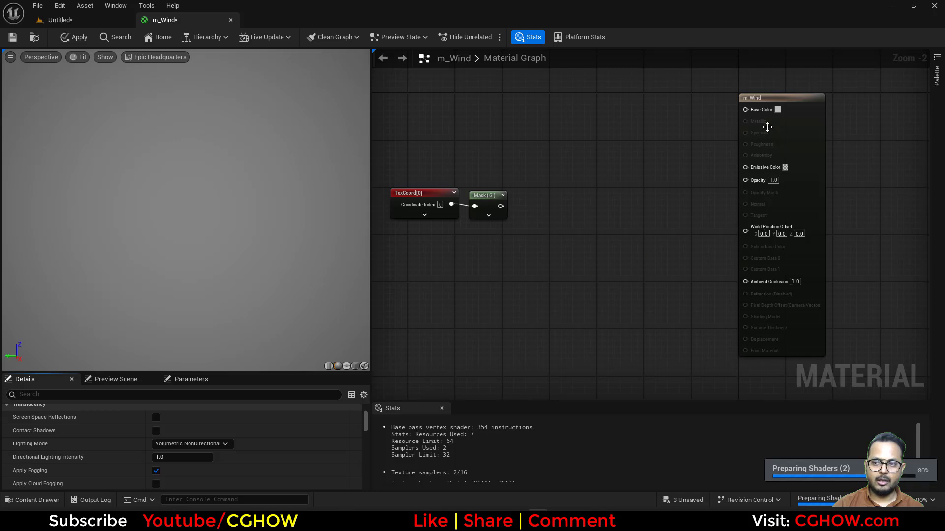
pyautogui.click(213, 445)
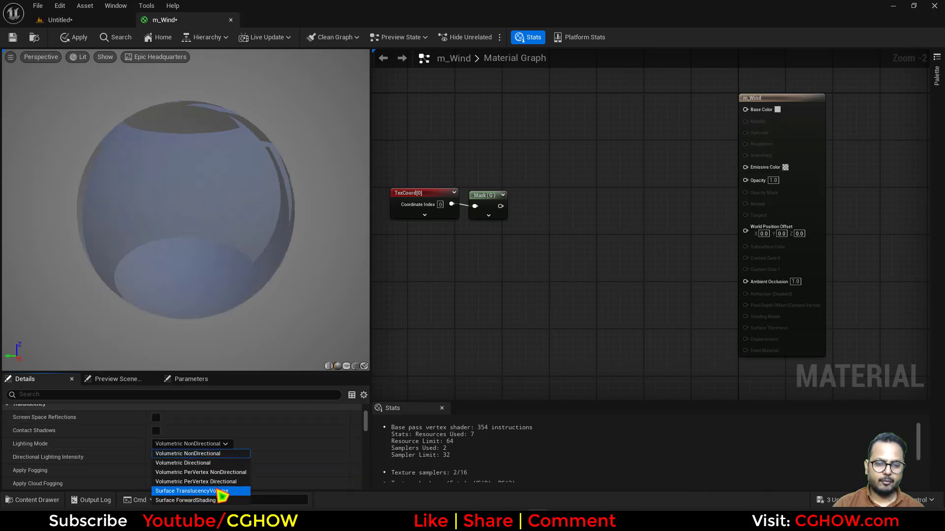
pyautogui.click(211, 491)
pyautogui.scroll(10, 205, 445)
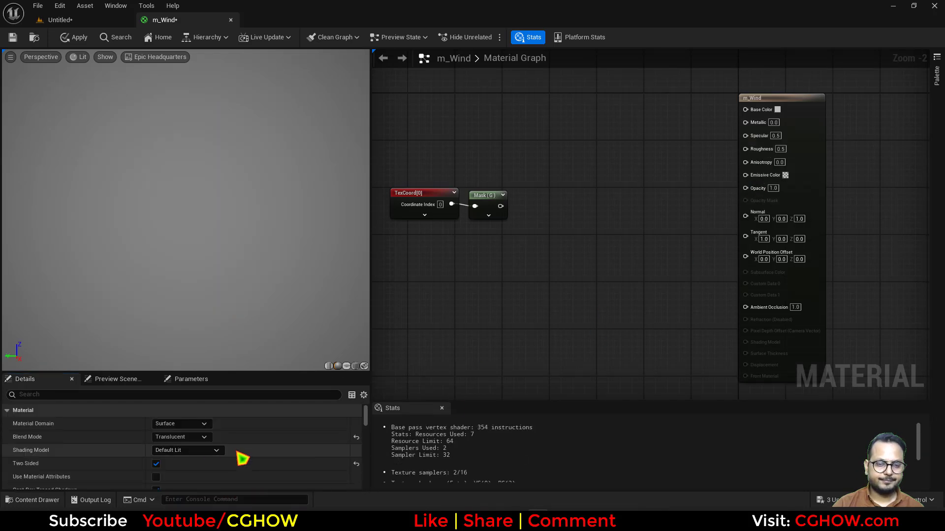
# Preview the G mask node on the sphere to examine its vertical gradient, and align the node with TexCoord
pyautogui.click(500, 237)
pyautogui.press('space')
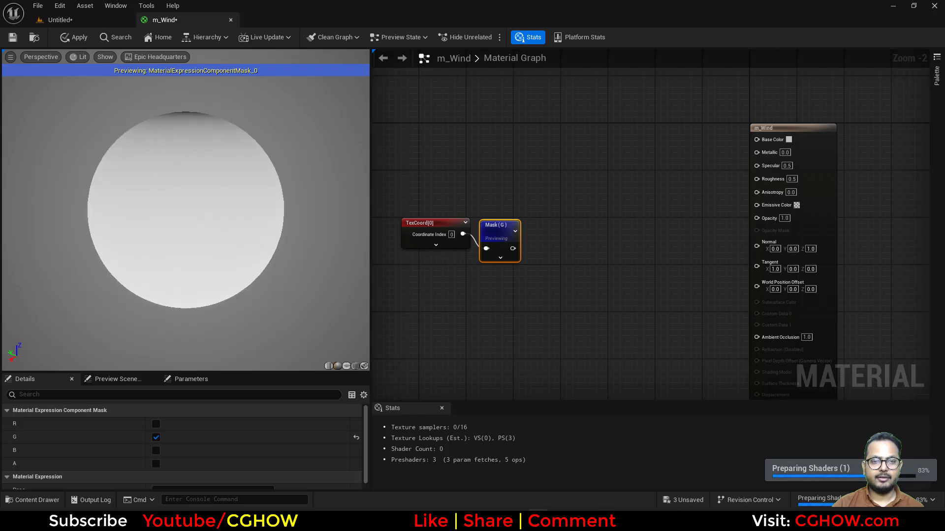
pyautogui.moveTo(196, 221); pyautogui.dragTo(227, 197)
pyautogui.moveTo(495, 237); pyautogui.dragTo(500, 223)
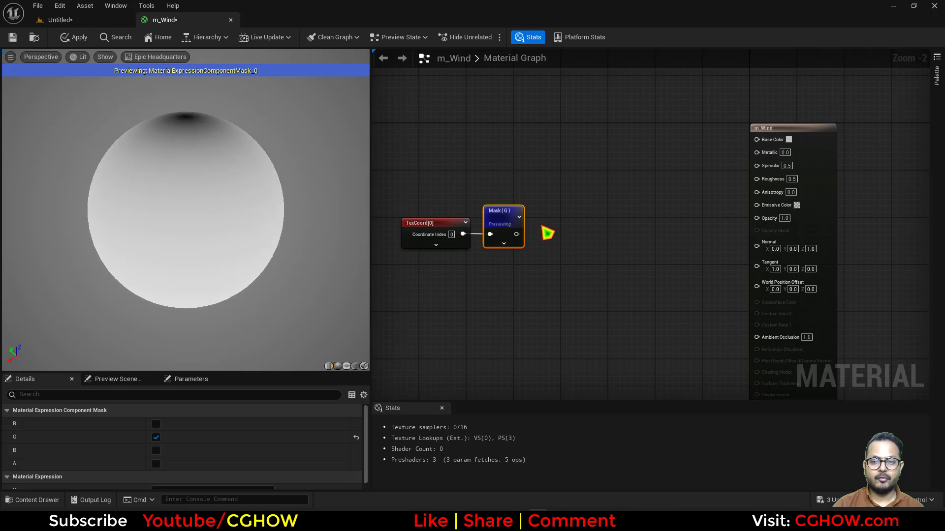
# Try subtracting 0.5 from the G mask in the preview, and remove the Subtract node
pyautogui.moveTo(522, 239); pyautogui.dragTo(545, 223)
pyautogui.write('sub')
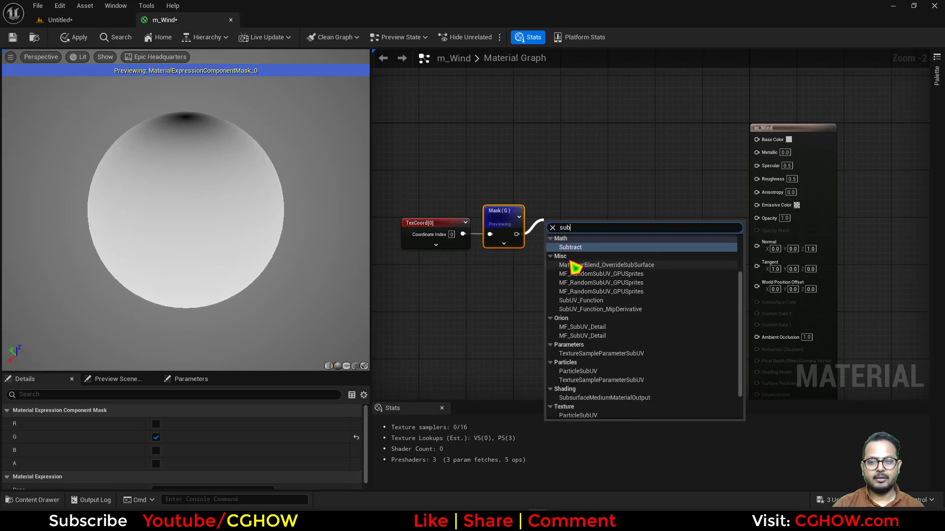
pyautogui.press('Return')
pyautogui.press('space')
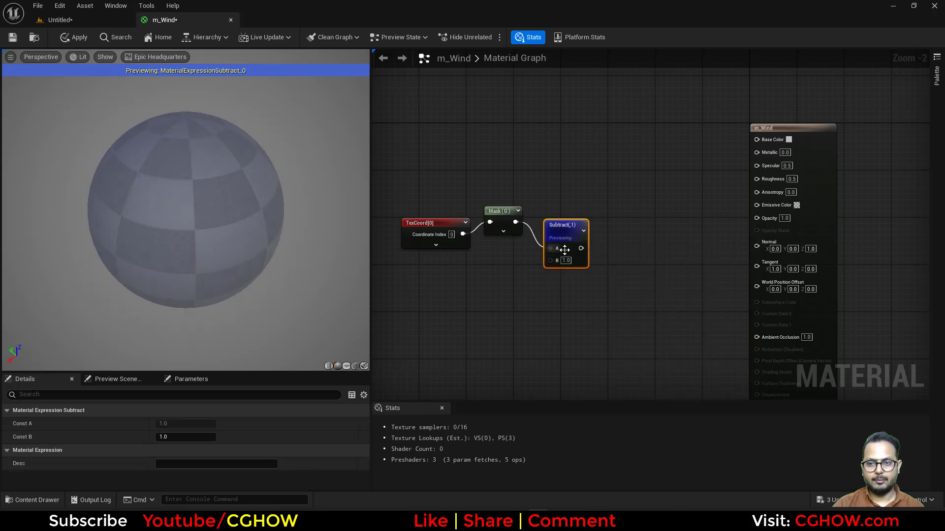
pyautogui.moveTo(559, 236); pyautogui.dragTo(557, 204)
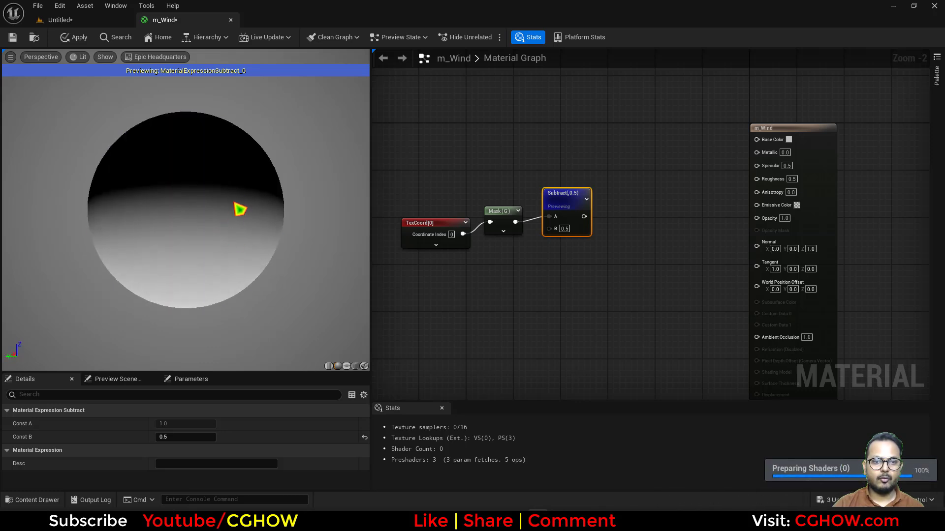
pyautogui.moveTo(464, 265); pyautogui.dragTo(469, 309, button='right')
pyautogui.press('Delete')
# Add a SmoothStep node with the G mask as its Value and connect its output to Emissive Color
pyautogui.rightClick(547, 258)
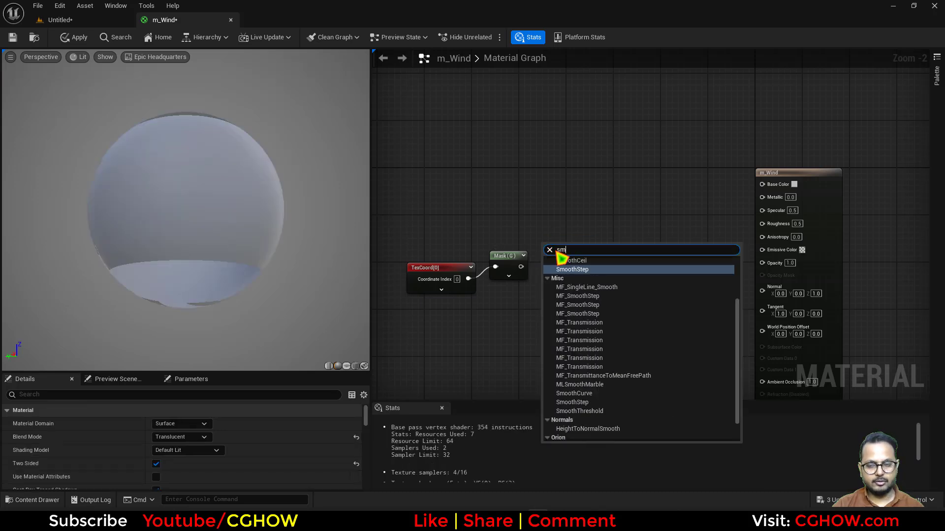
pyautogui.click(542, 223)
pyautogui.rightClick(542, 224)
pyautogui.write('smooth')
pyautogui.click(569, 279)
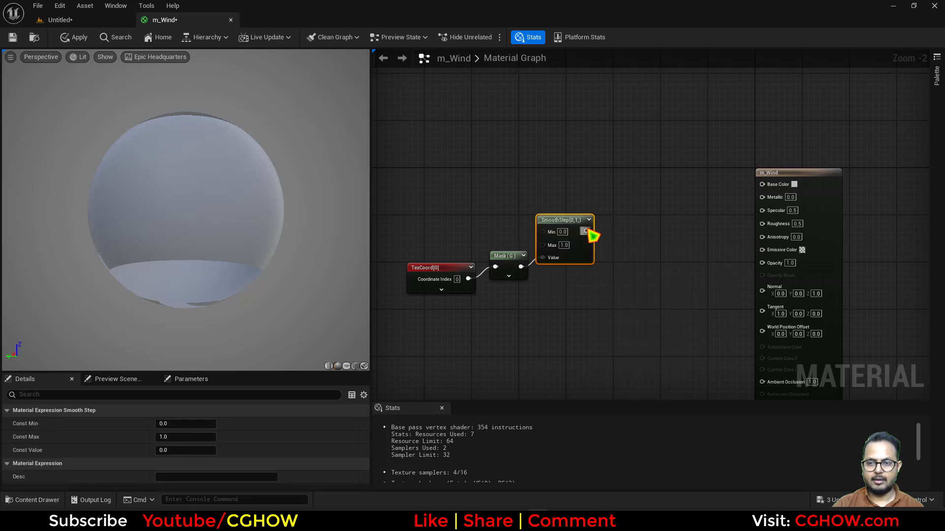
pyautogui.moveTo(587, 232); pyautogui.dragTo(773, 251)
pyautogui.moveTo(438, 269); pyautogui.dragTo(442, 246)
pyautogui.moveTo(456, 283); pyautogui.dragTo(481, 325, button='right')
pyautogui.moveTo(594, 267); pyautogui.dragTo(629, 221)
# Promote the SmoothStep's Min and Max inputs to parameters and place both parameter nodes before it
pyautogui.rightClick(606, 228)
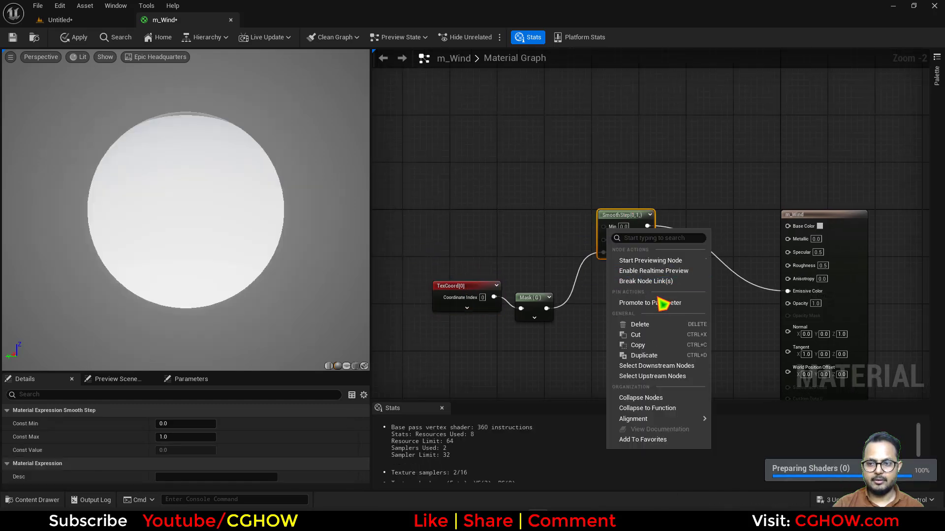
pyautogui.click(657, 303)
pyautogui.moveTo(586, 231); pyautogui.dragTo(487, 183)
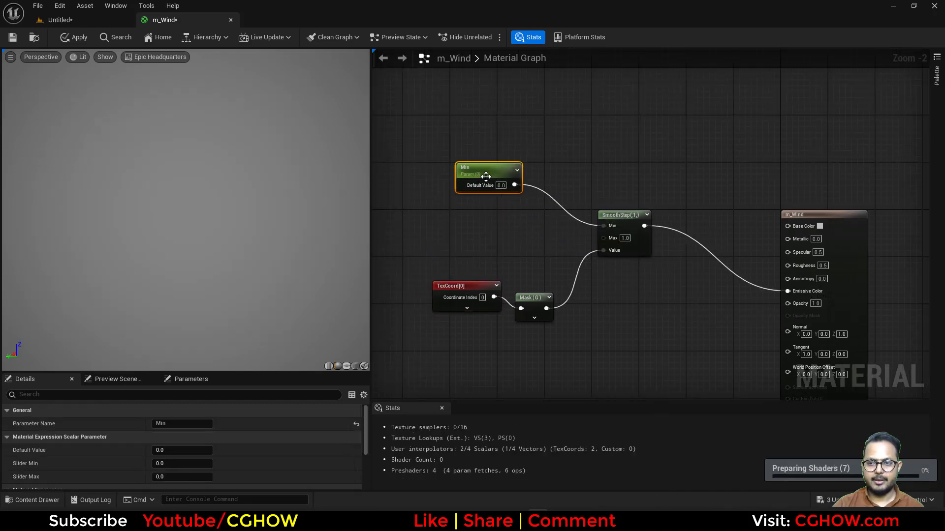
pyautogui.rightClick(618, 243)
pyautogui.click(633, 303)
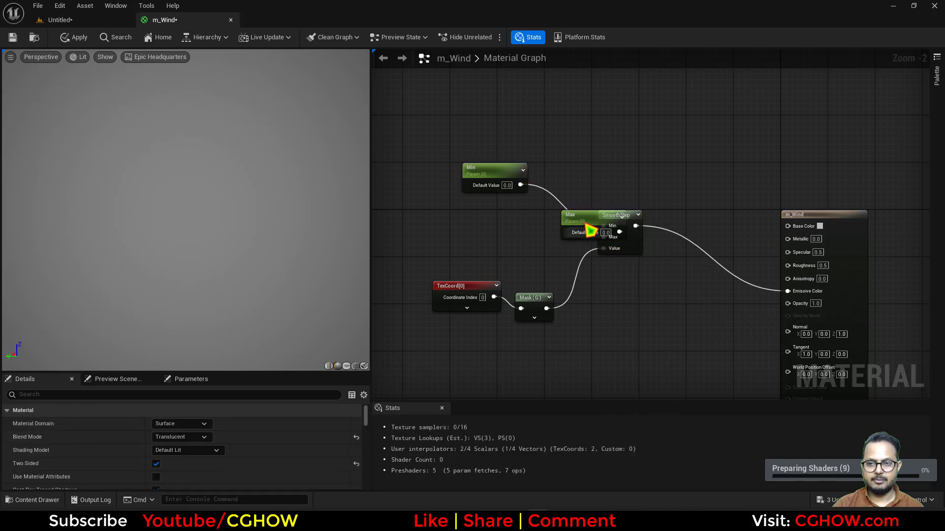
pyautogui.moveTo(572, 221); pyautogui.dragTo(456, 239)
# Add an Add node that sums the Min and Max parameters and feeds the SmoothStep's Max input
pyautogui.press('a')
pyautogui.click(534, 221)
pyautogui.moveTo(520, 185); pyautogui.dragTo(541, 249)
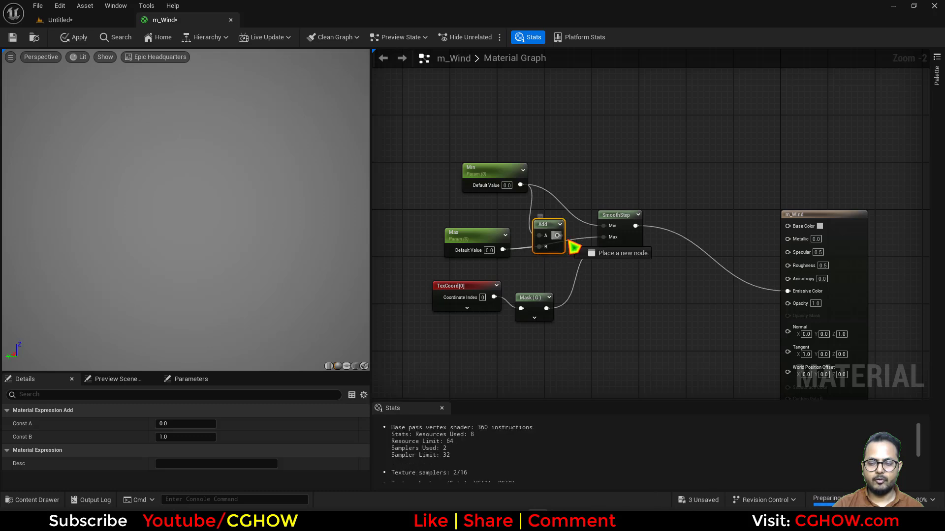
# Connect the SmoothStep output to Base Color as well and save the material
pyautogui.moveTo(636, 226); pyautogui.dragTo(790, 227)
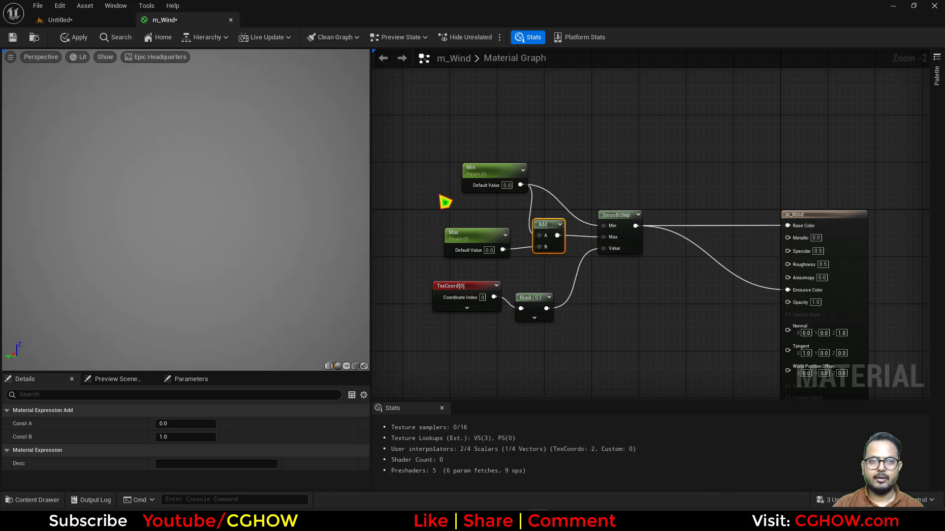
pyautogui.click(12, 38)
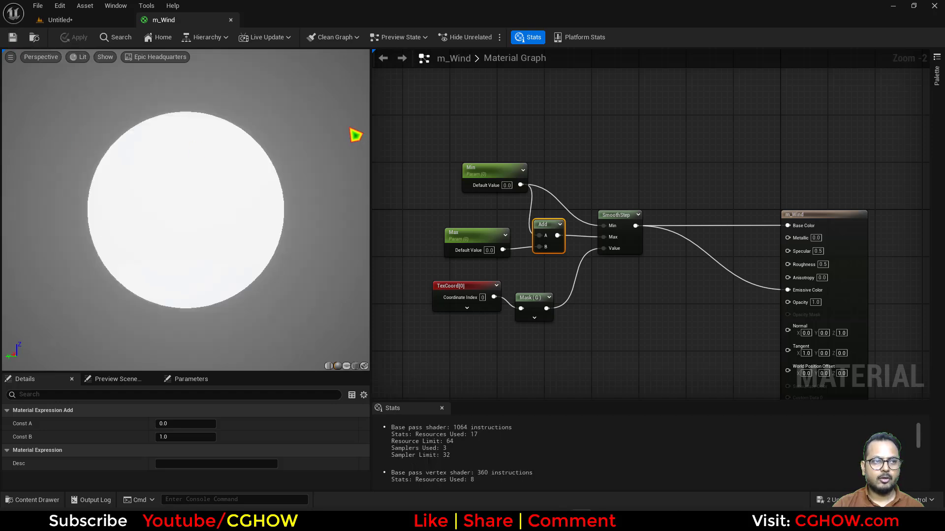
# Switch to the level, open the m_Wind_Inst material instance beside the sphere, and enable its Max and Min overrides
pyautogui.click(59, 21)
pyautogui.doubleClick(357, 433)
pyautogui.moveTo(285, 21); pyautogui.dragTo(558, 284)
pyautogui.click(93, 25)
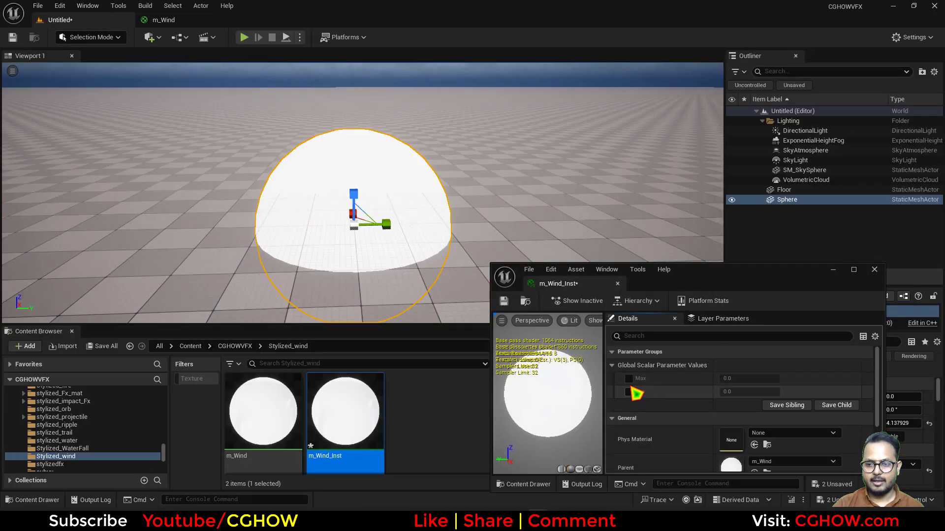
pyautogui.click(629, 379)
pyautogui.click(629, 392)
# Adjust the gradient edge in m_Wind_Inst by setting Min to 0.376 and Max to 0.136
pyautogui.moveTo(749, 392)
pyautogui.mouseDown()
pyautogui.moveTo(782, 393)
pyautogui.moveTo(723, 391)
pyautogui.moveTo(738, 391)
pyautogui.mouseUp()
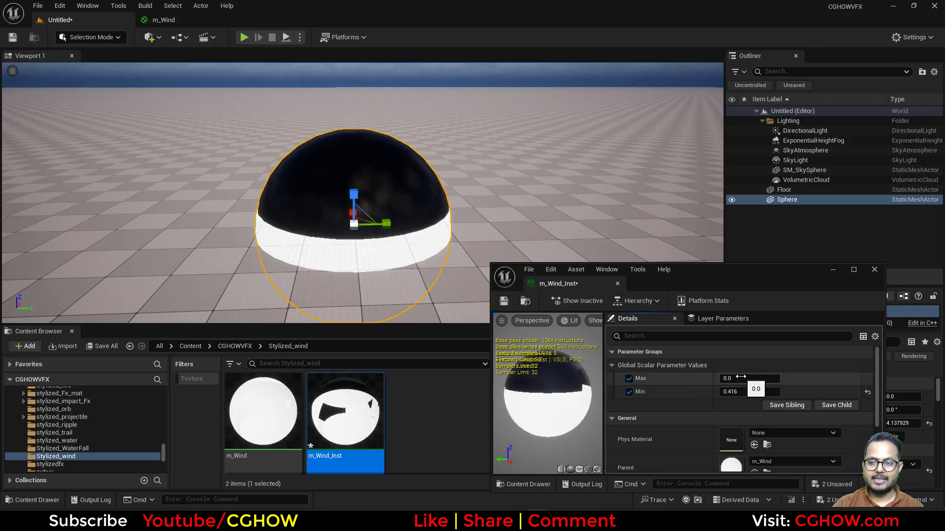
pyautogui.moveTo(749, 378)
pyautogui.mouseDown()
pyautogui.moveTo(766, 379)
pyautogui.moveTo(739, 378)
pyautogui.moveTo(767, 378)
pyautogui.moveTo(759, 379)
pyautogui.mouseUp()
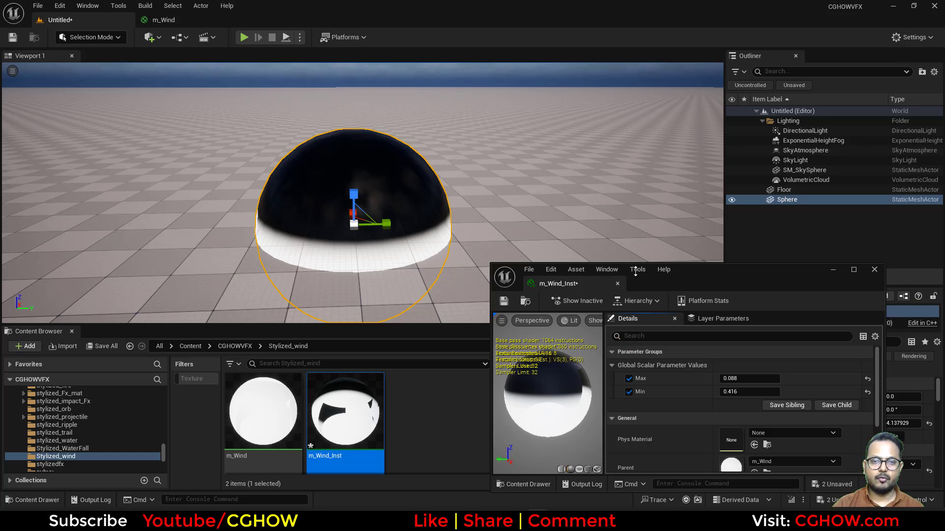
pyautogui.moveTo(750, 392); pyautogui.dragTo(747, 392)
pyautogui.click(370, 230)
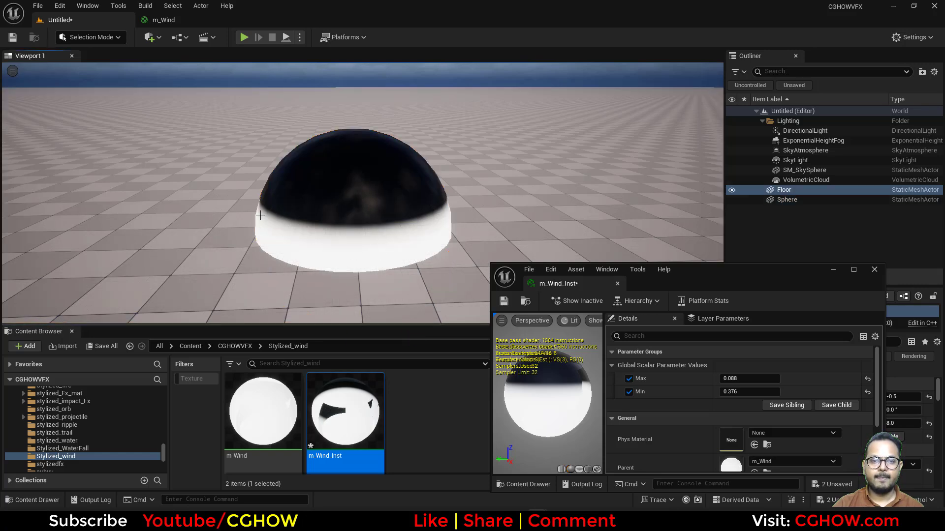
pyautogui.moveTo(749, 379); pyautogui.dragTo(767, 378)
# Return to the m_Wind graph and move the SmoothStep node group farther away from the material output node
pyautogui.click(165, 20)
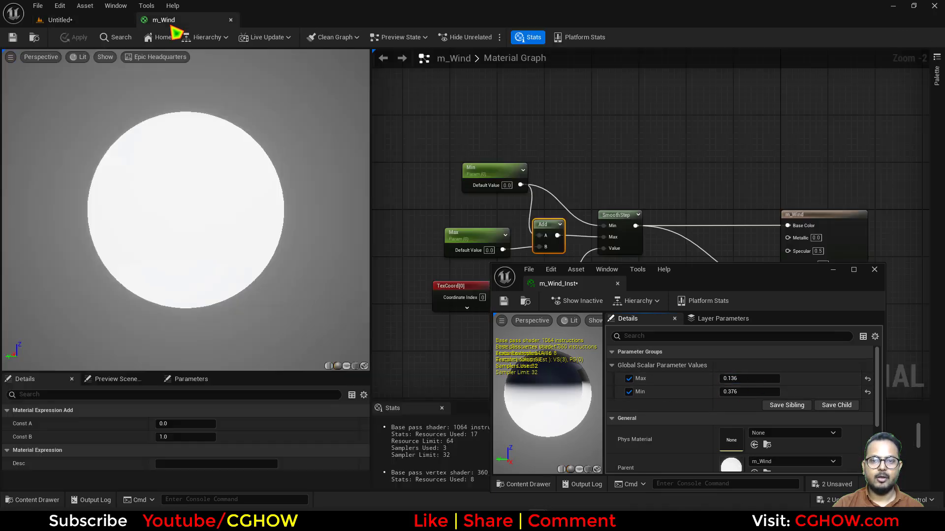
pyautogui.moveTo(708, 283); pyautogui.dragTo(711, 418)
pyautogui.moveTo(585, 341); pyautogui.dragTo(663, 328, button='right')
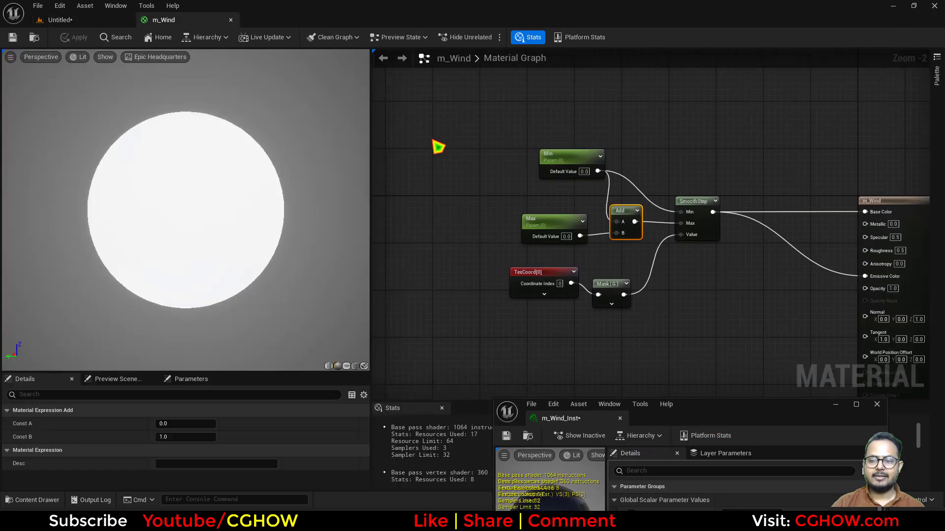
pyautogui.moveTo(409, 108); pyautogui.dragTo(701, 315)
pyautogui.moveTo(703, 235); pyautogui.dragTo(510, 253)
# Add a Texture Sample node below the mask nodes and assign it the T_aura texture
pyautogui.moveTo(544, 315); pyautogui.dragTo(608, 210, button='right')
pyautogui.click(480, 306)
pyautogui.click(460, 321)
pyautogui.moveTo(416, 336); pyautogui.dragTo(492, 289, button='right')
pyautogui.click(218, 427)
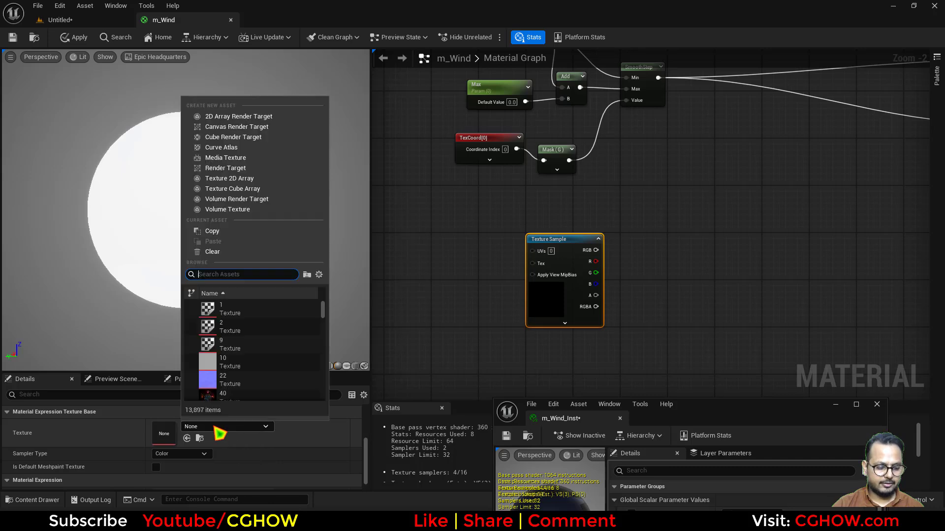
pyautogui.write('aura')
pyautogui.scroll(-3, 253, 376)
pyautogui.click(249, 361)
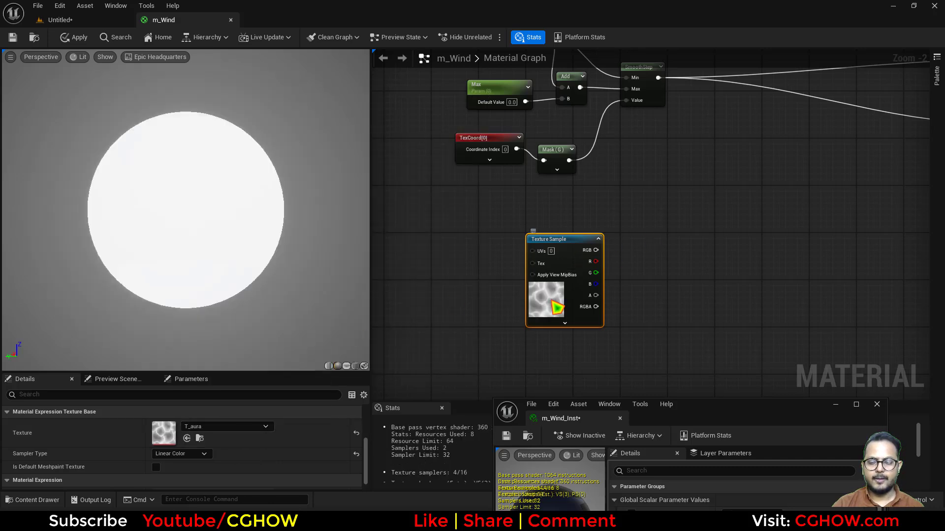
# Preview the Texture Sample node and connect its R output to the Base of a new Power node
pyautogui.moveTo(555, 299); pyautogui.dragTo(578, 292)
pyautogui.press('space')
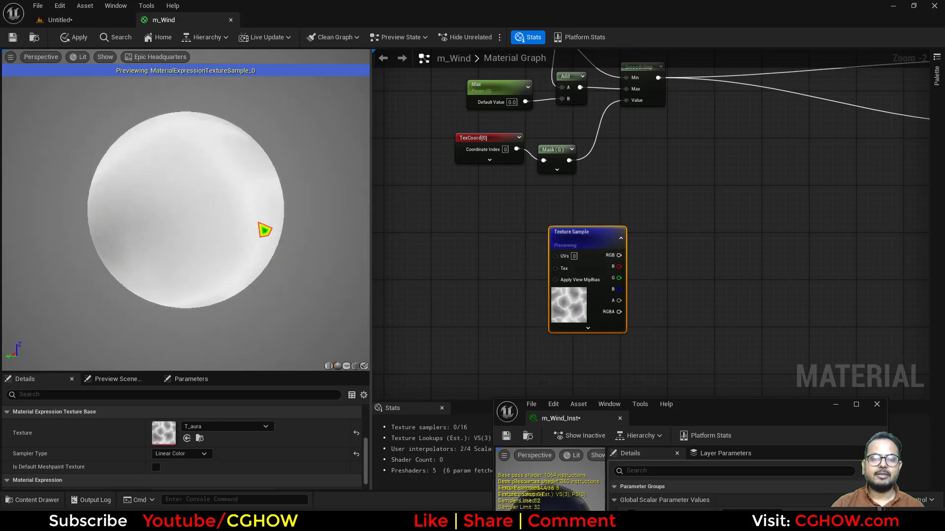
pyautogui.click(656, 253)
pyautogui.moveTo(618, 266); pyautogui.dragTo(656, 229)
# Preview the Power node and change the preview mesh from the sphere to a plane
pyautogui.press('space')
pyautogui.moveTo(231, 217); pyautogui.dragTo(209, 296)
pyautogui.moveTo(211, 278); pyautogui.dragTo(185, 204, button='right')
pyautogui.moveTo(185, 204); pyautogui.dragTo(50, 176)
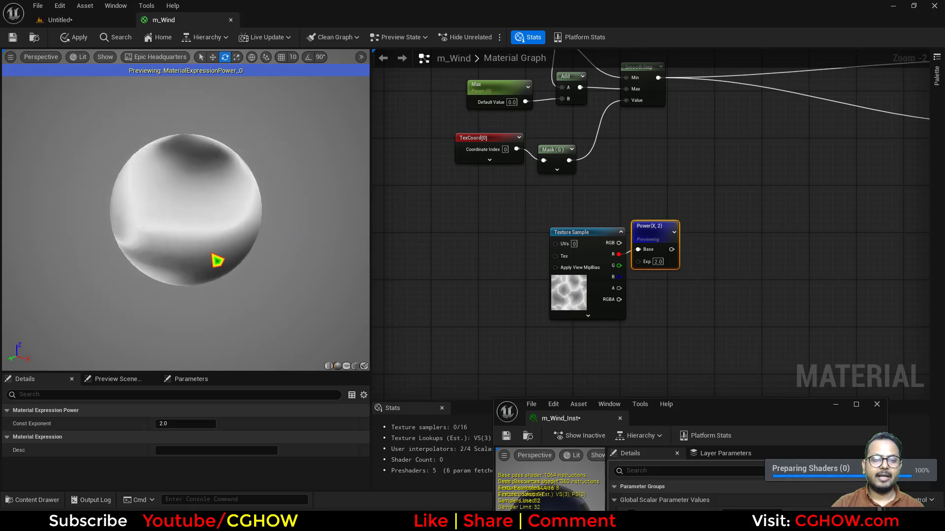
pyautogui.click(346, 366)
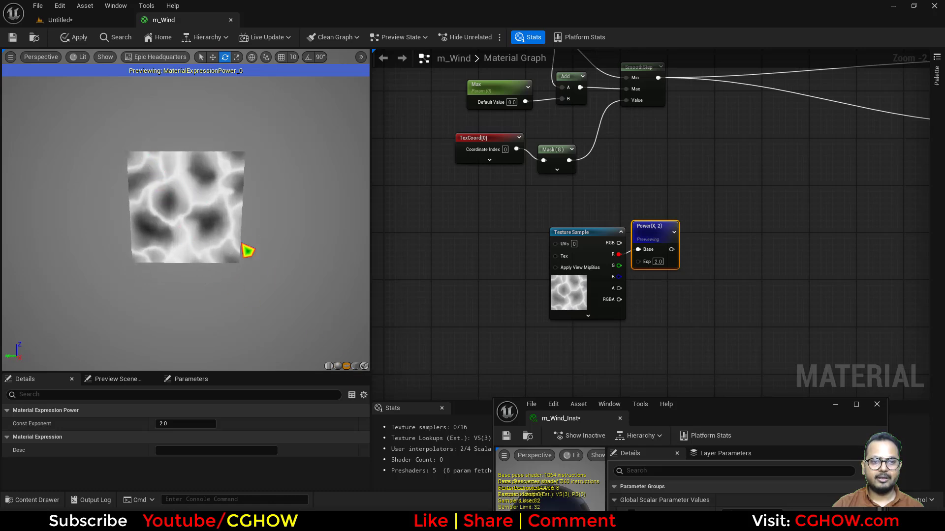
# Add a CustomRotator node in front of the Texture Sample
pyautogui.moveTo(457, 221); pyautogui.dragTo(529, 214, button='right')
pyautogui.rightClick(459, 222)
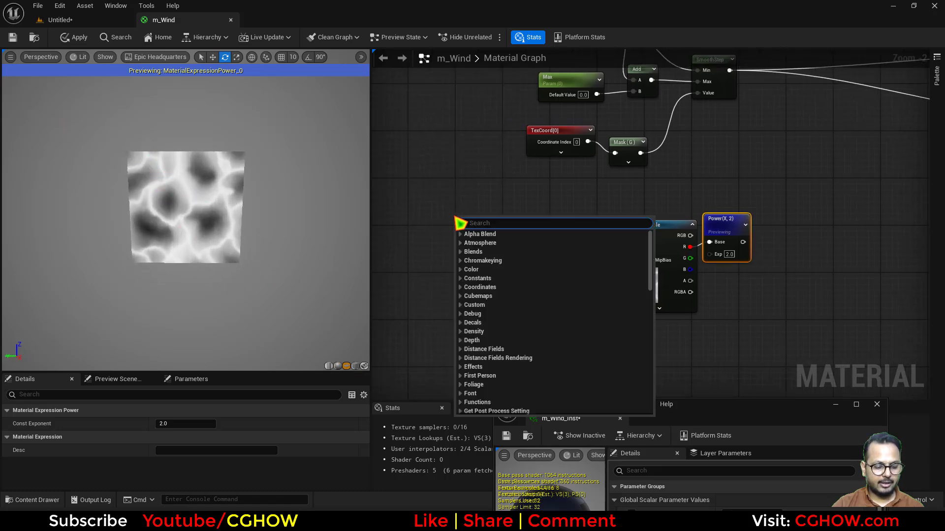
pyautogui.write('cust')
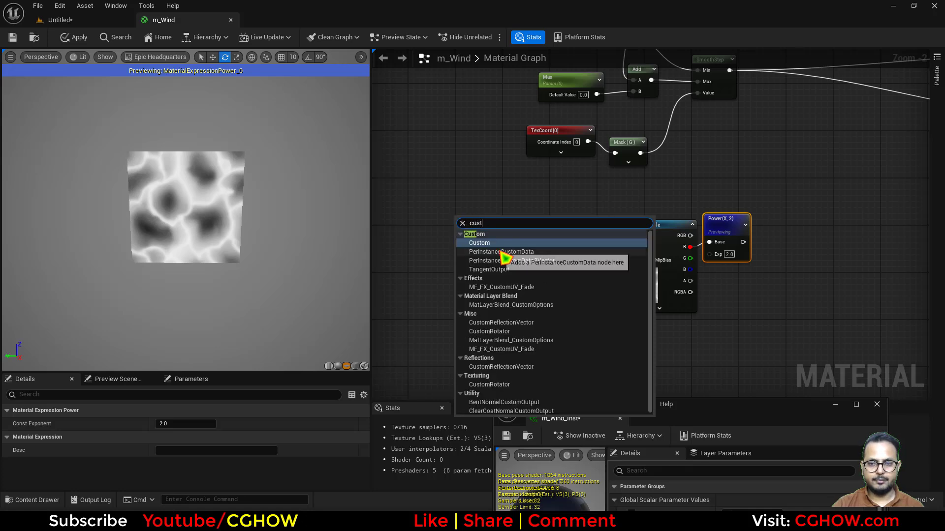
pyautogui.write('omro')
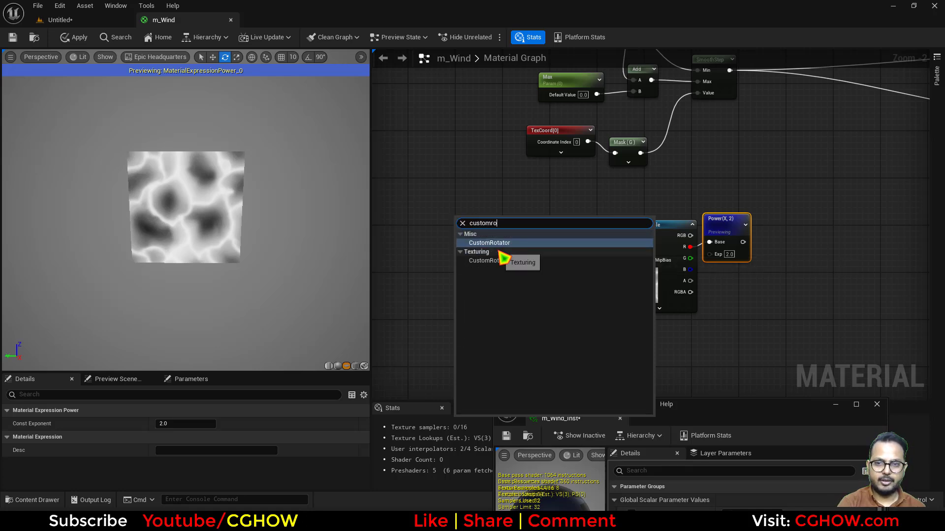
pyautogui.click(519, 259)
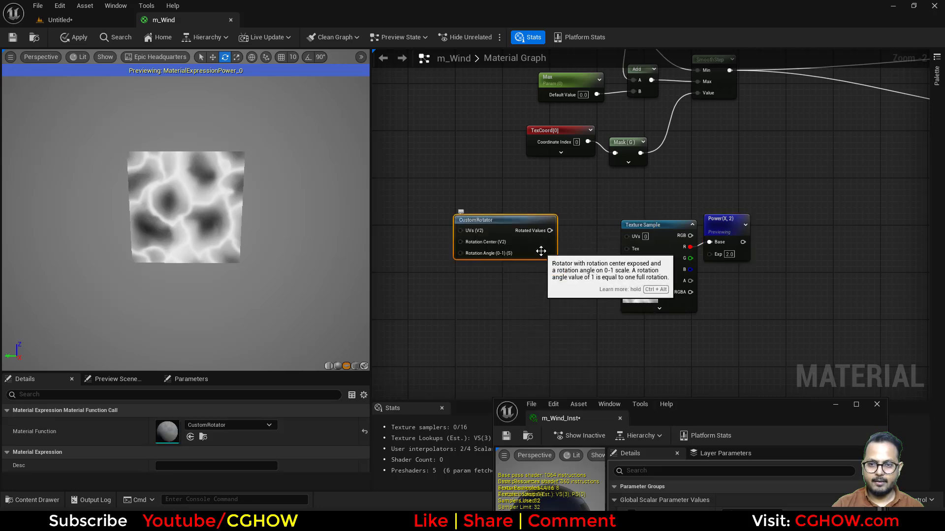
pyautogui.moveTo(528, 247); pyautogui.dragTo(548, 251)
# Add a TexCoord node and connect it to the CustomRotator's UVs input
pyautogui.moveTo(454, 286); pyautogui.dragTo(516, 292, button='right')
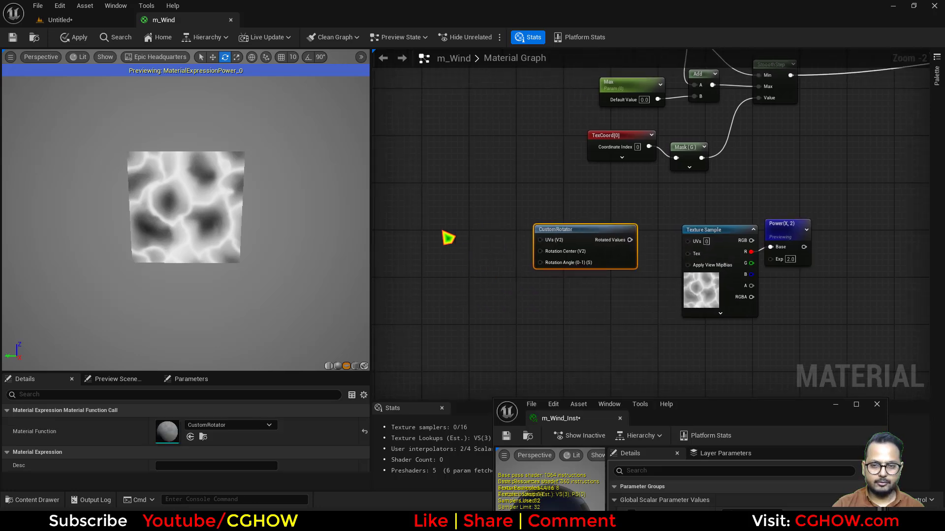
pyautogui.press('u')
pyautogui.click(443, 232)
pyautogui.moveTo(504, 246); pyautogui.dragTo(541, 240)
# Add a constant of 0.5, connect it to the CustomRotator's Rotation Center, and place it below the TexCoord node
pyautogui.scroll(2, 536, 249)
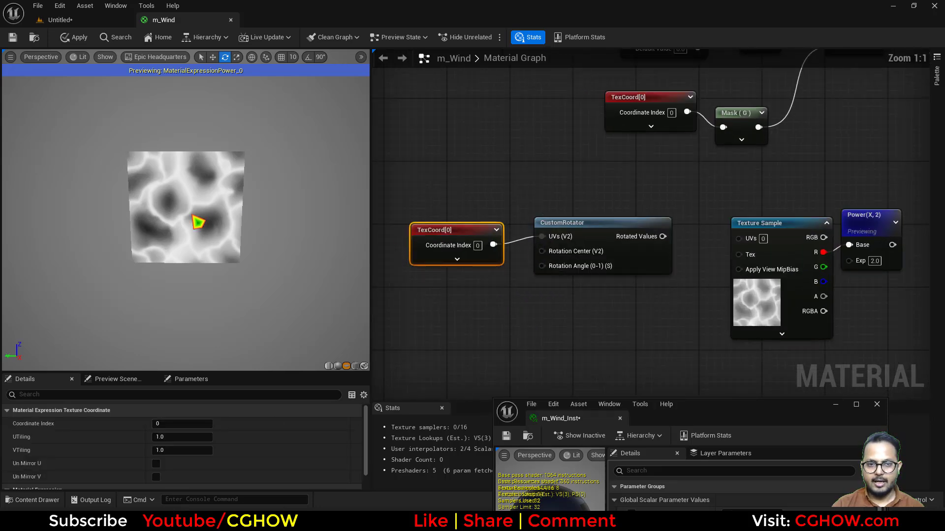
pyautogui.click(481, 292)
pyautogui.write('0.5')
pyautogui.press('Return')
pyautogui.moveTo(536, 309); pyautogui.dragTo(542, 252)
pyautogui.moveTo(495, 294); pyautogui.dragTo(439, 291)
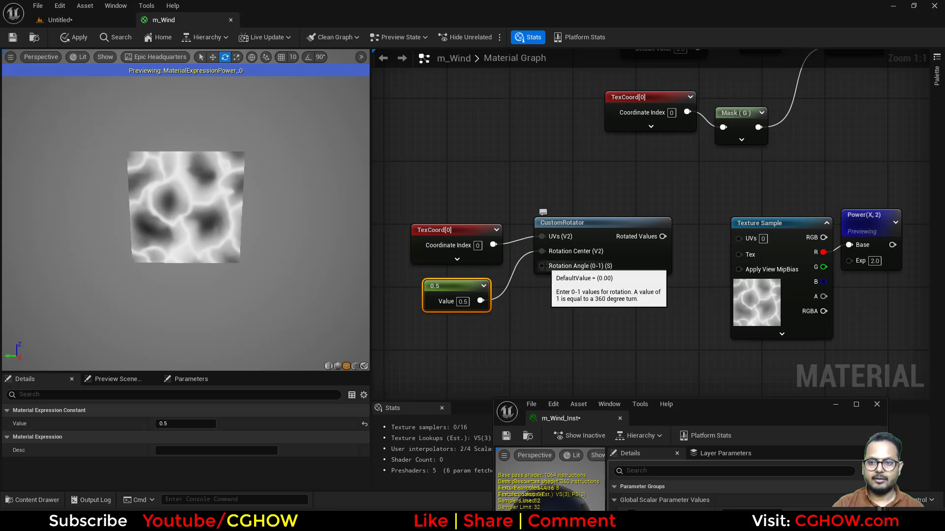
# Promote the CustomRotator's Rotation Angle to a parameter and connect Rotated Values to the Texture Sample's UVs
pyautogui.rightClick(546, 267)
pyautogui.click(606, 342)
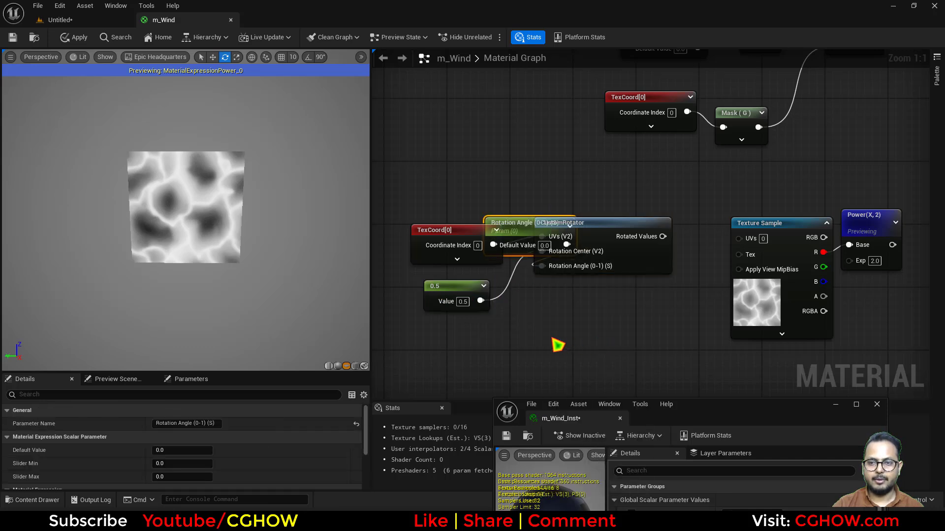
pyautogui.moveTo(521, 236); pyautogui.dragTo(521, 340)
pyautogui.moveTo(521, 339); pyautogui.dragTo(386, 352, button='right')
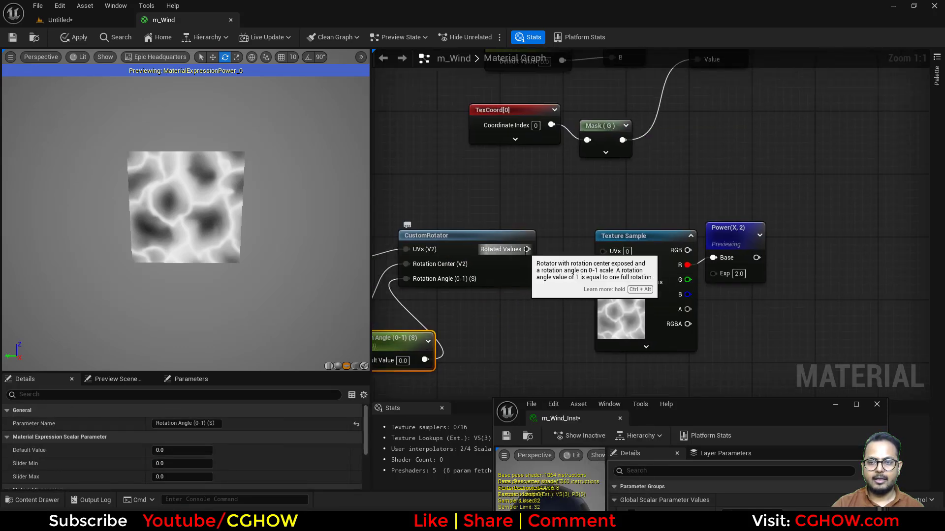
pyautogui.moveTo(526, 249); pyautogui.dragTo(603, 250)
# Move the Base Color and Emissive Color connections from the SmoothStep to the Power output and save the material
pyautogui.moveTo(789, 263); pyautogui.dragTo(523, 299, button='right')
pyautogui.scroll(-3, 557, 296)
pyautogui.keyDown('ctrl'); pyautogui.moveTo(487, 142); pyautogui.dragTo(497, 295); pyautogui.keyUp('ctrl')
pyautogui.moveTo(491, 324); pyautogui.dragTo(602, 283, button='right')
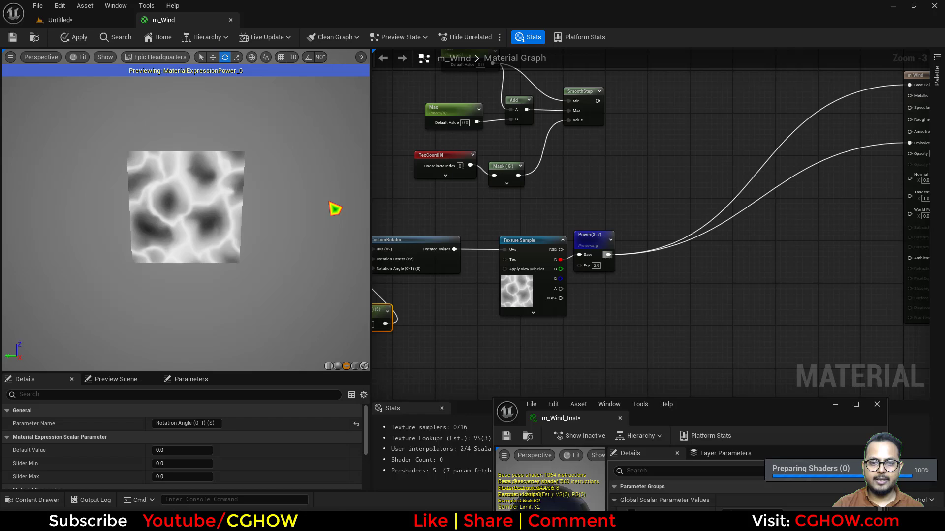
pyautogui.click(13, 38)
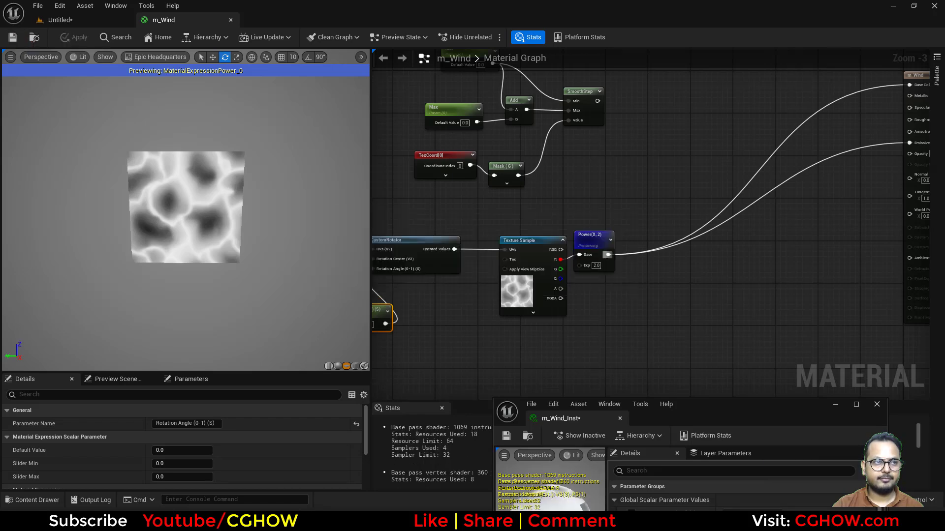
# Switch to the level and arrange the m_Wind_Inst window with a wider preview area
pyautogui.click(81, 22)
pyautogui.moveTo(730, 413); pyautogui.dragTo(648, 197)
pyautogui.click(502, 389)
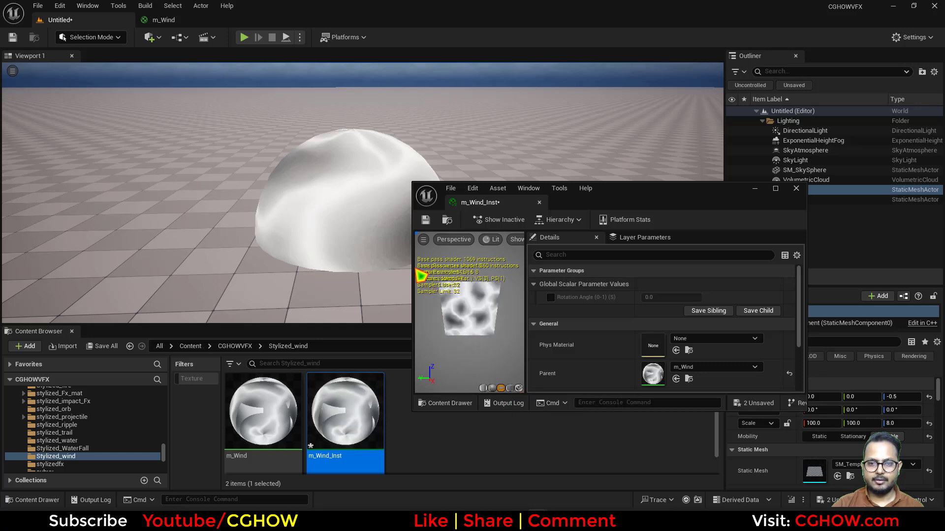
pyautogui.moveTo(395, 272); pyautogui.dragTo(363, 281)
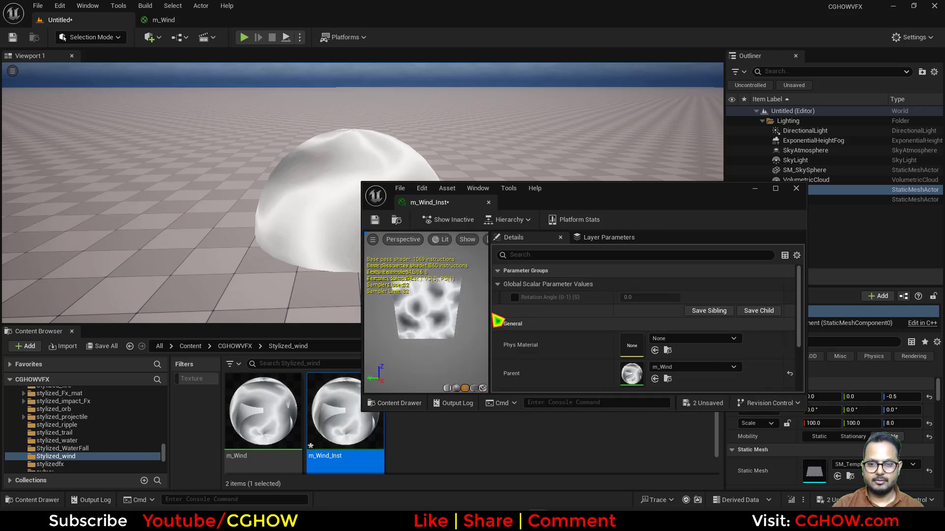
pyautogui.moveTo(490, 320); pyautogui.dragTo(649, 333)
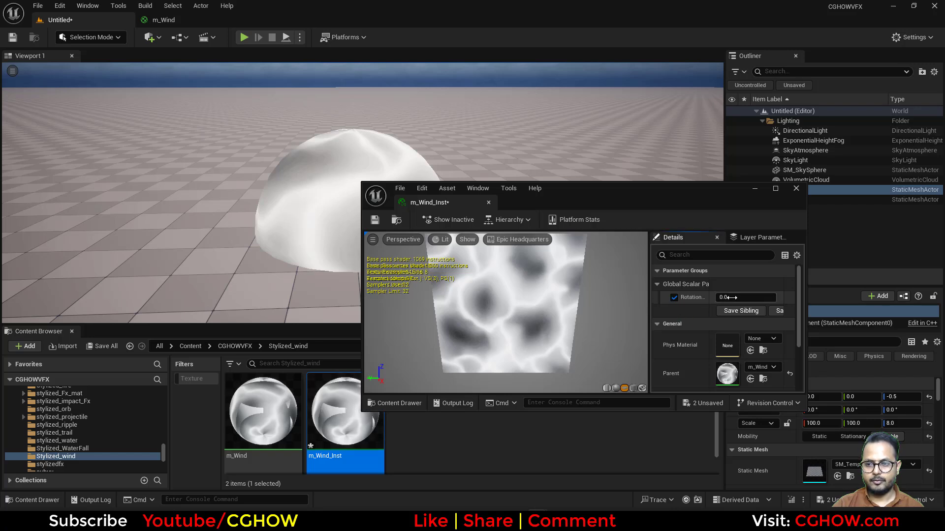
# Override the Rotation Angle parameter in m_Wind_Inst and set it to 0.712
pyautogui.moveTo(728, 297)
pyautogui.mouseDown()
pyautogui.moveTo(767, 297)
pyautogui.moveTo(743, 297)
pyautogui.mouseUp()
pyautogui.moveTo(630, 202); pyautogui.dragTo(661, 265)
pyautogui.moveTo(753, 354); pyautogui.dragTo(767, 354)
# Return to the m_Wind graph and move the TexCoord, 0.5 constant, Rotation Angle and CustomRotator nodes away from the Texture Sample
pyautogui.click(163, 19)
pyautogui.moveTo(623, 252); pyautogui.dragTo(686, 393)
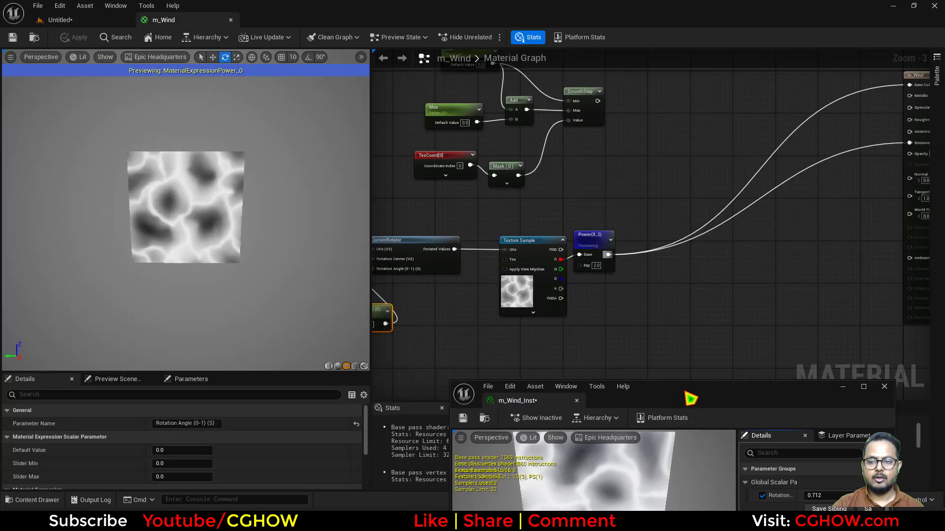
pyautogui.moveTo(529, 326); pyautogui.dragTo(730, 283, button='right')
pyautogui.click(612, 206)
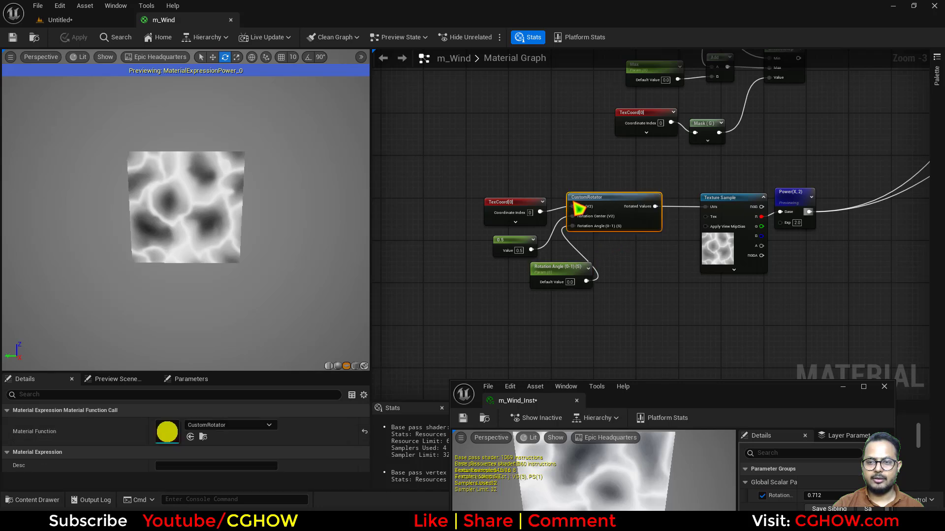
pyautogui.moveTo(530, 207); pyautogui.dragTo(448, 198)
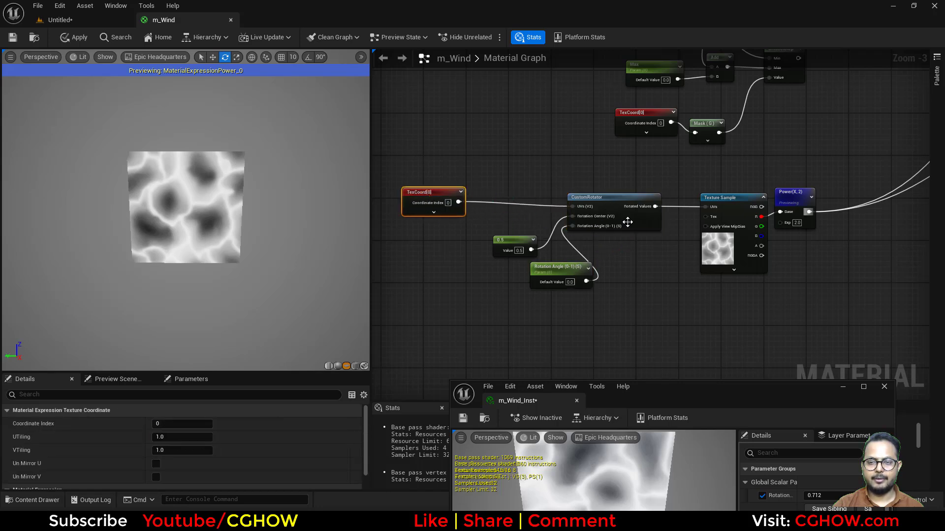
pyautogui.moveTo(640, 222); pyautogui.dragTo(582, 227, button='right')
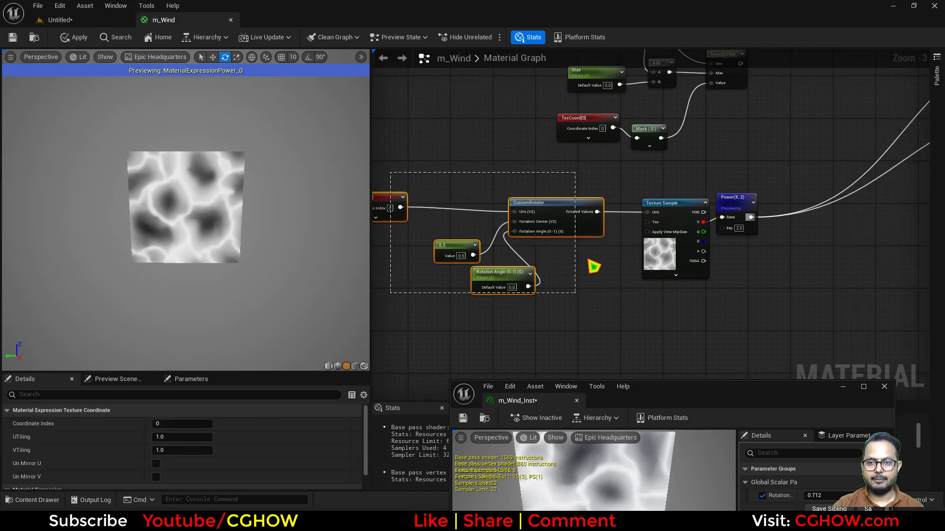
pyautogui.moveTo(390, 172); pyautogui.dragTo(561, 286)
pyautogui.moveTo(592, 232); pyautogui.dragTo(471, 231)
# Insert a Multiply node between the CustomRotator's Rotated Values and the Texture Sample's UVs
pyautogui.moveTo(520, 231); pyautogui.dragTo(471, 249, button='right')
pyautogui.scroll(3, 475, 238)
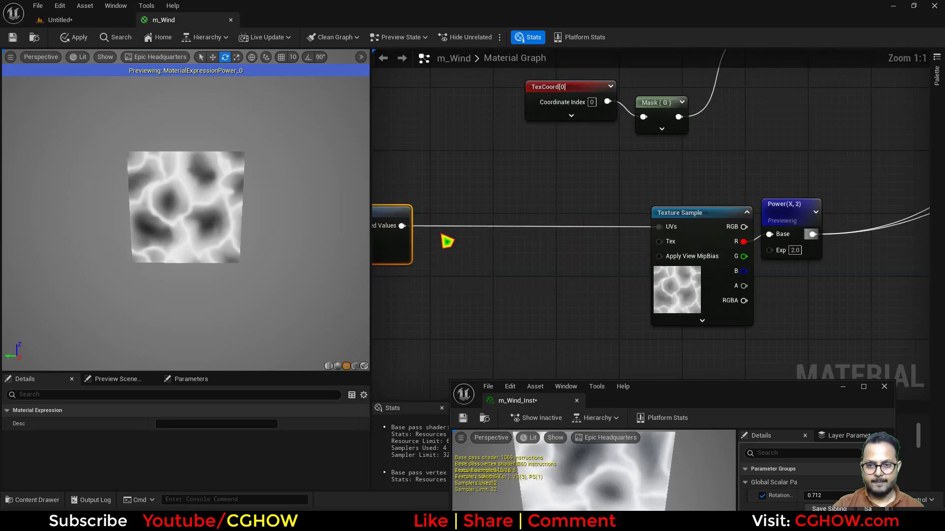
pyautogui.press('m')
pyautogui.click(496, 218)
pyautogui.moveTo(403, 227); pyautogui.dragTo(658, 227)
# Add an AppendVector node and connect its output to the Multiply's B input
pyautogui.moveTo(441, 301); pyautogui.dragTo(476, 282, button='right')
pyautogui.rightClick(474, 263)
pyautogui.write('app')
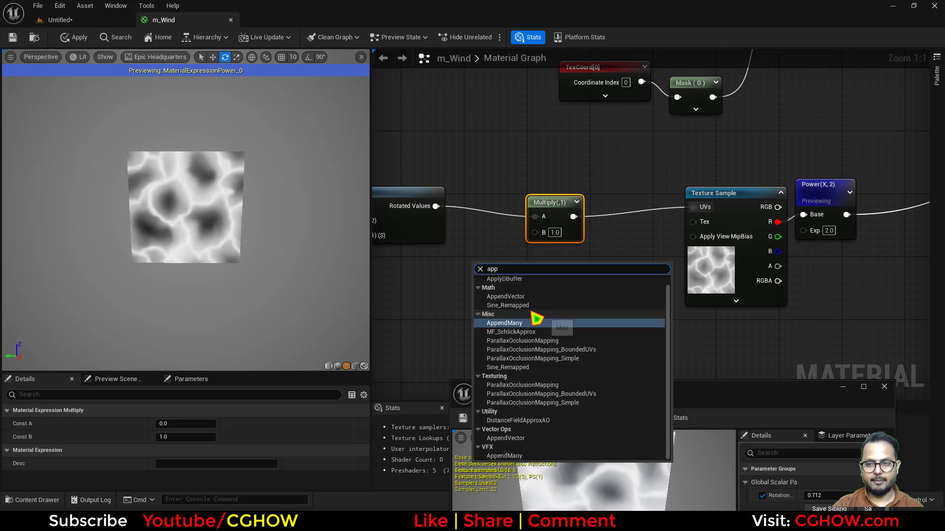
pyautogui.click(506, 297)
pyautogui.moveTo(507, 282); pyautogui.dragTo(534, 231)
# Add a scalar parameter named tX beside the Append node and connect it to the Append's A input
pyautogui.moveTo(410, 307); pyautogui.dragTo(511, 281, button='right')
pyautogui.click(486, 276)
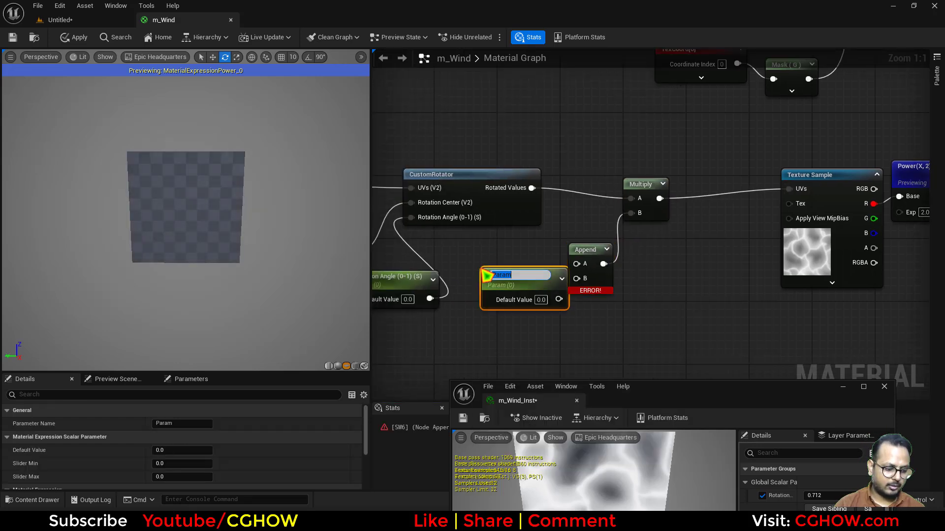
pyautogui.write('Tx')
pyautogui.press('Return')
pyautogui.moveTo(559, 300); pyautogui.dragTo(577, 263)
pyautogui.moveTo(525, 302); pyautogui.dragTo(518, 278)
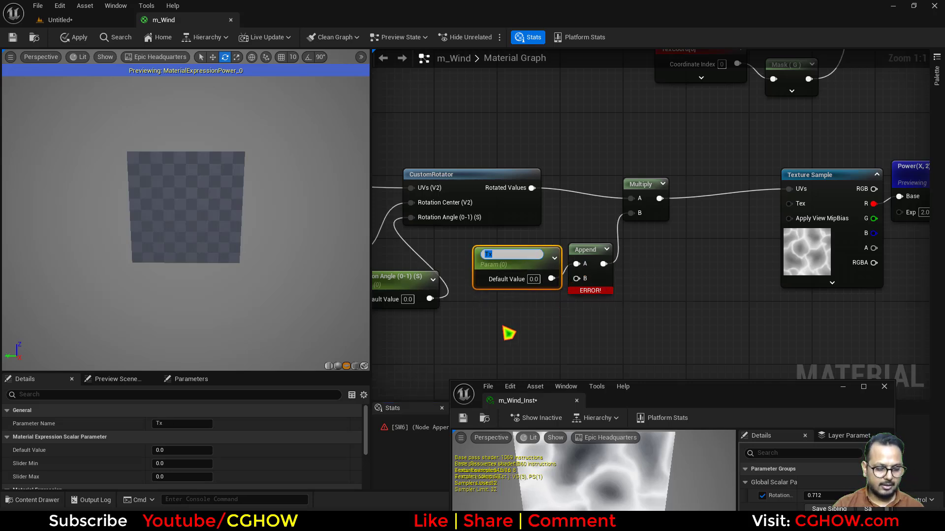
pyautogui.click(539, 362)
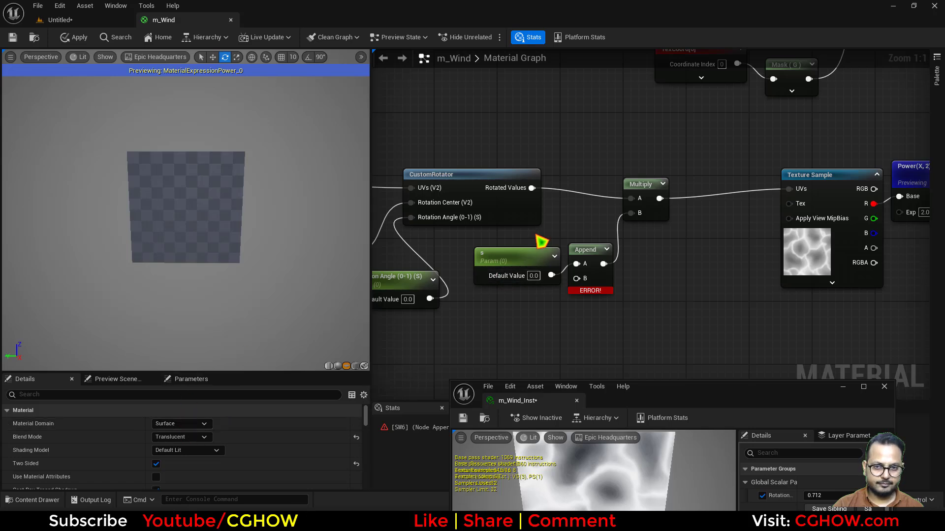
pyautogui.click(518, 252)
pyautogui.write('tX')
pyautogui.click(521, 347)
# Add a scalar parameter named tY feeding the Append's B input, and set the defaults of tX and tY to 1
pyautogui.click(491, 323)
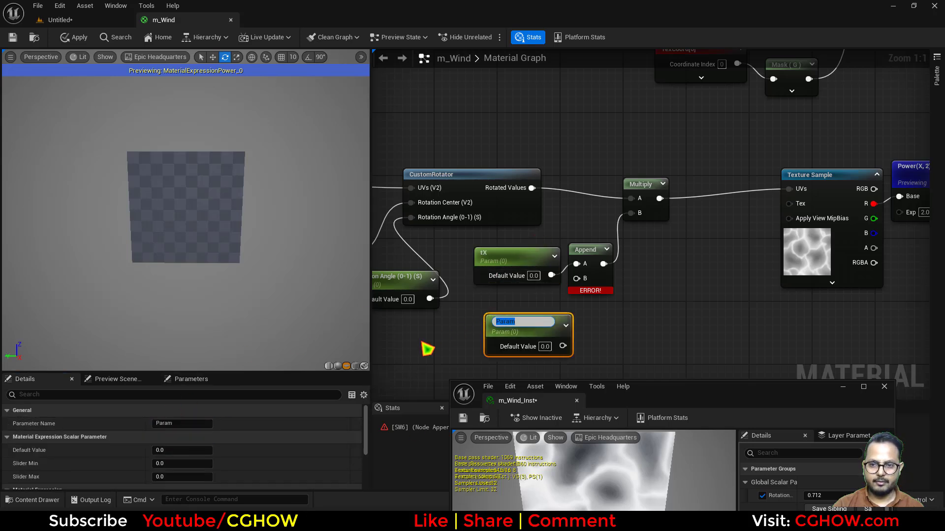
pyautogui.write('tY')
pyautogui.moveTo(563, 346); pyautogui.dragTo(577, 278)
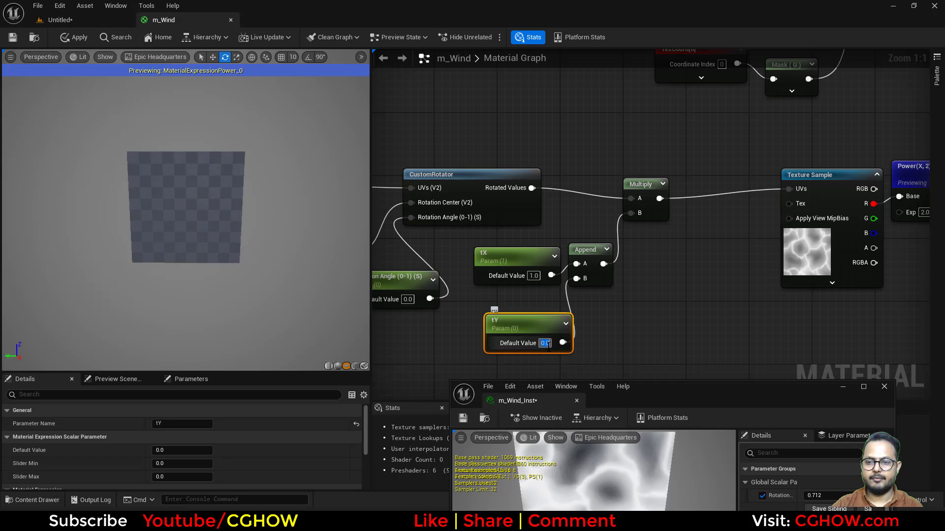
pyautogui.write('1')
pyautogui.press('Return')
# Apply the m_Wind material changes and return to the level to view the sphere
pyautogui.scroll(-3, 581, 353)
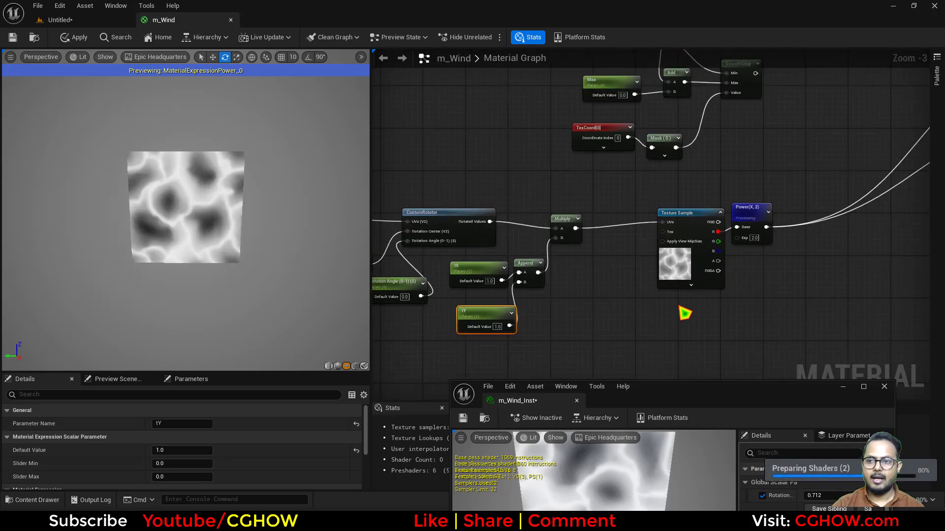
pyautogui.click(79, 41)
pyautogui.click(94, 21)
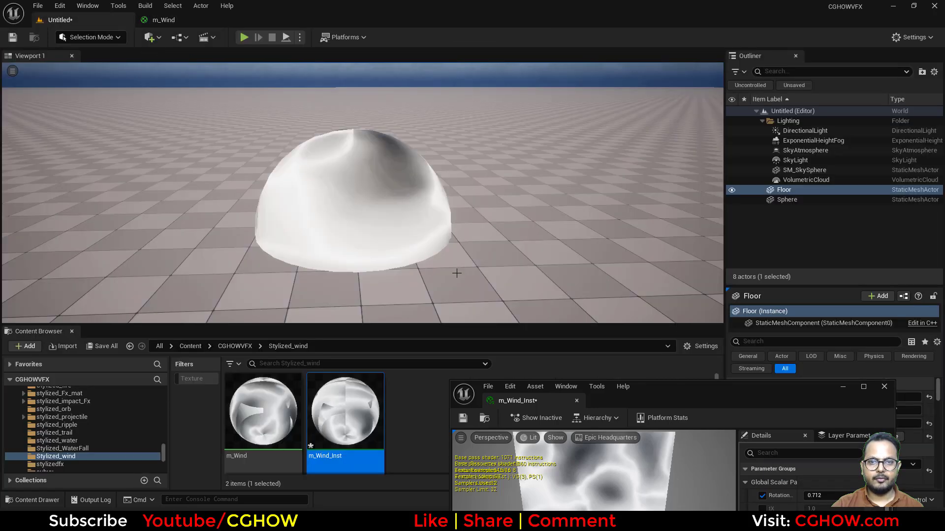
# In m_Wind_Inst, reset the Rotation Angle to its default and enable the tX and tY parameter overrides
pyautogui.moveTo(738, 403); pyautogui.dragTo(685, 217)
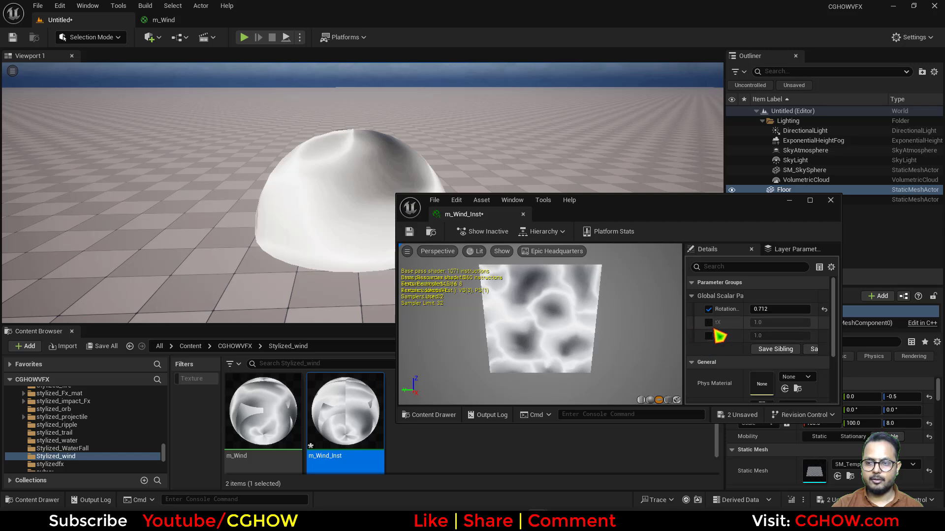
pyautogui.click(824, 309)
pyautogui.click(709, 323)
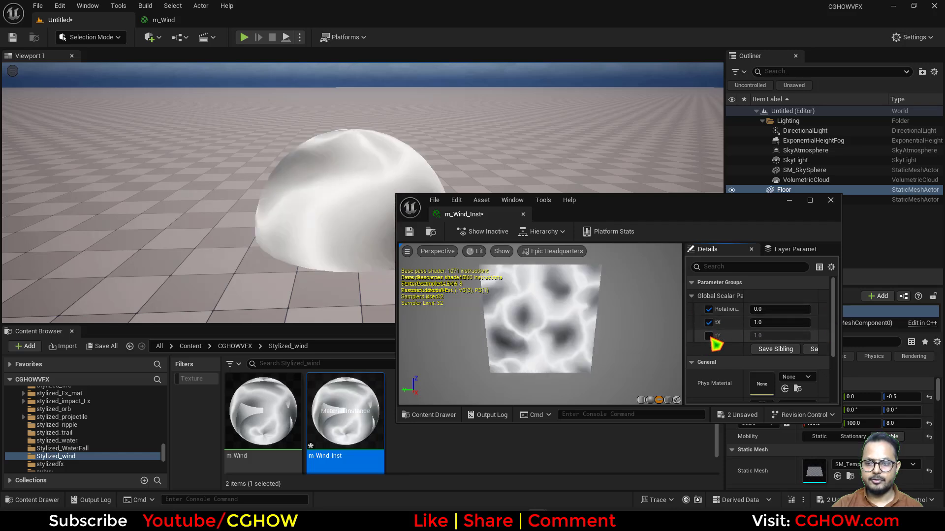
pyautogui.click(709, 336)
# Try a tX tiling of 6.444263 with a Rotation Angle of 0.152 and uncover the sphere to check the pattern
pyautogui.moveTo(767, 321); pyautogui.dragTo(832, 321)
pyautogui.moveTo(768, 309); pyautogui.dragTo(781, 309)
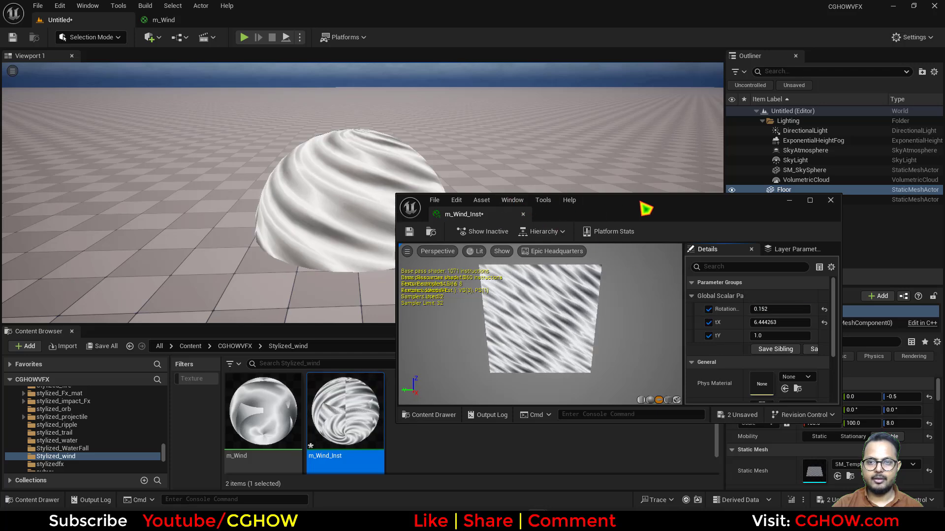
pyautogui.moveTo(646, 209); pyautogui.dragTo(601, 333)
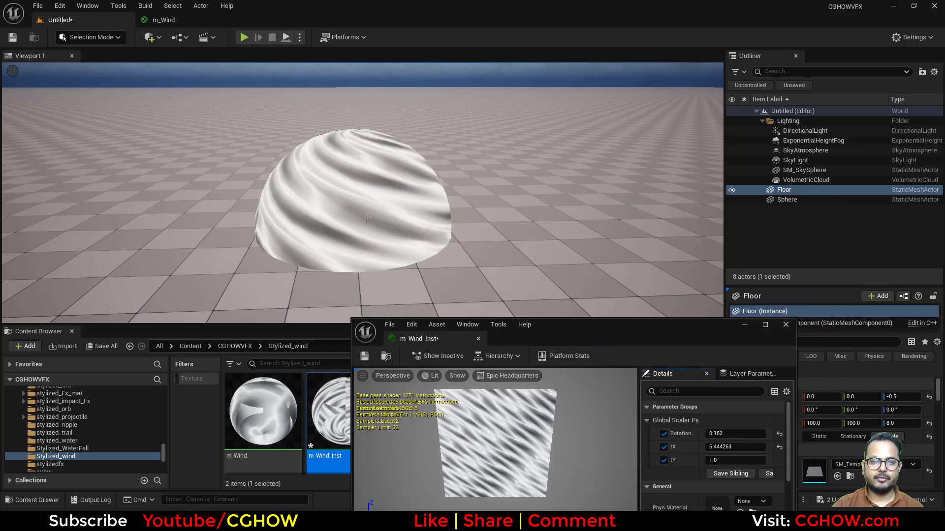
# Set tX to 10 and tY to 2 in m_Wind_Inst
pyautogui.moveTo(684, 341); pyautogui.dragTo(710, 276)
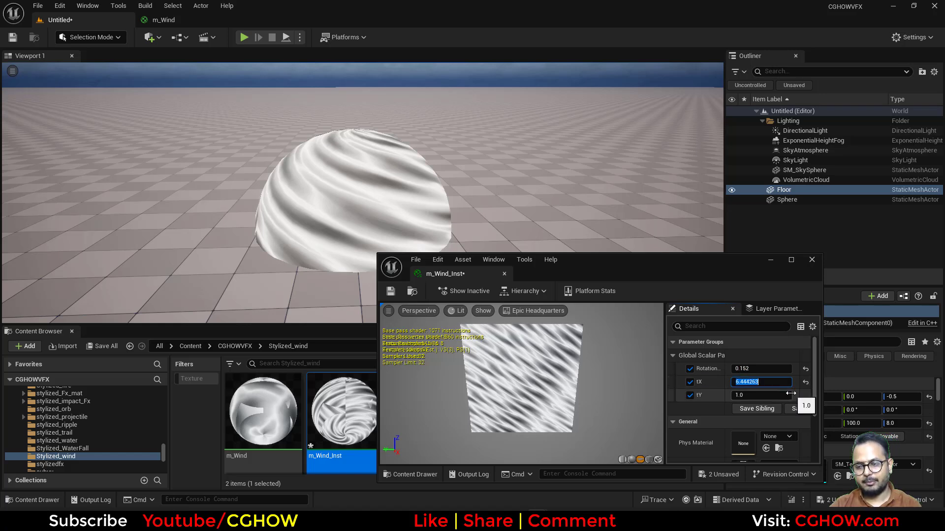
pyautogui.write('10')
pyautogui.press('Return')
pyautogui.click(760, 395)
pyautogui.write('2')
pyautogui.press('Return')
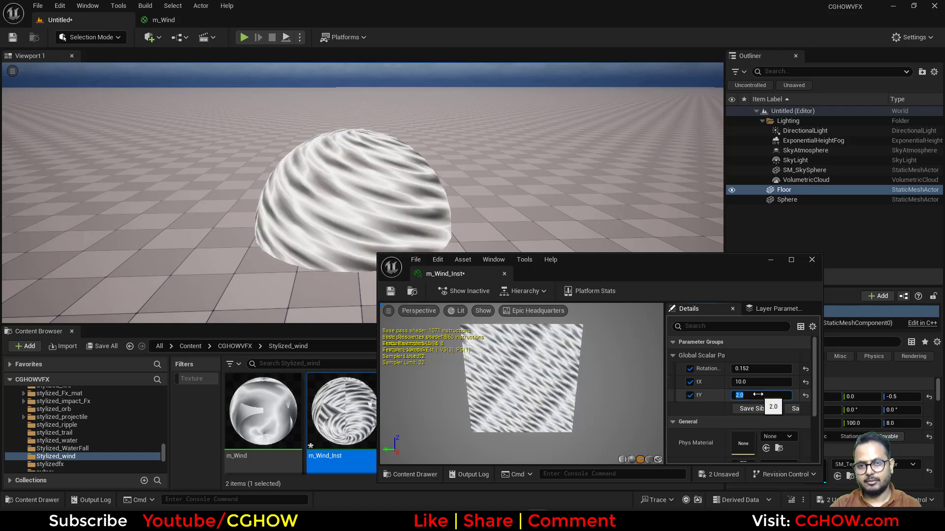
# Try a tY value of 3, then settle on 2.5
pyautogui.write('3')
pyautogui.press('Return')
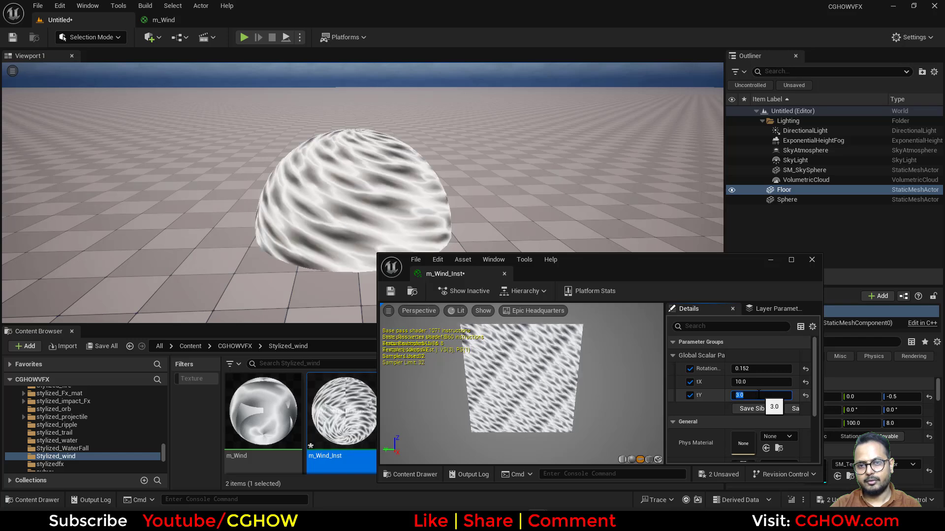
pyautogui.write('2.5')
pyautogui.press('Return')
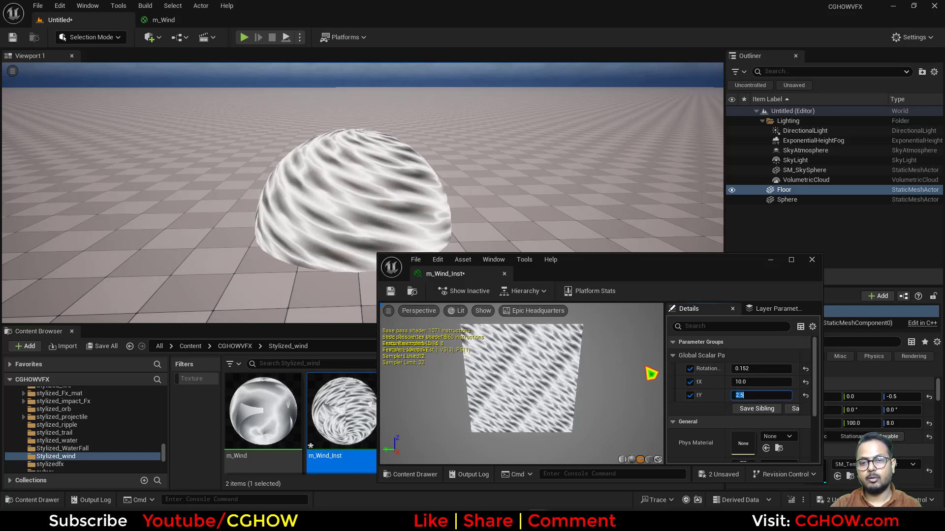
# Set the Rotation Angle to 0.15 and move the instance window clear of the sphere to inspect the result
pyautogui.click(754, 372)
pyautogui.write('.15')
pyautogui.press('Return')
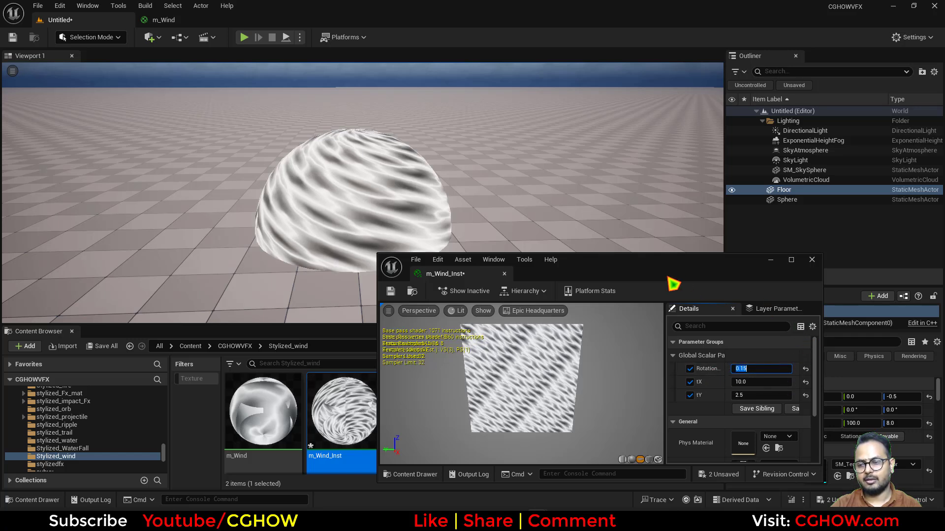
pyautogui.moveTo(675, 277); pyautogui.dragTo(684, 291)
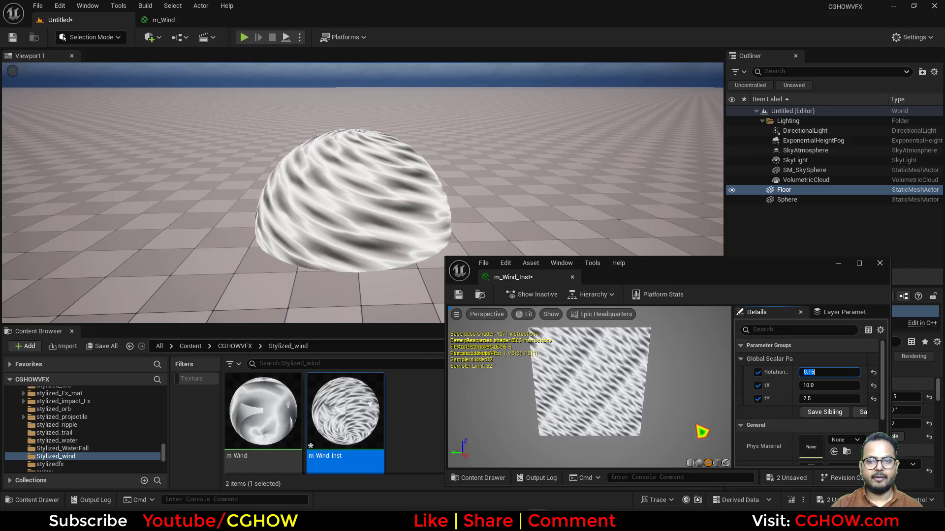
pyautogui.moveTo(701, 428); pyautogui.dragTo(711, 427)
# Return to the m_Wind graph and move the Power node away from the Texture Sample to make room
pyautogui.click(187, 20)
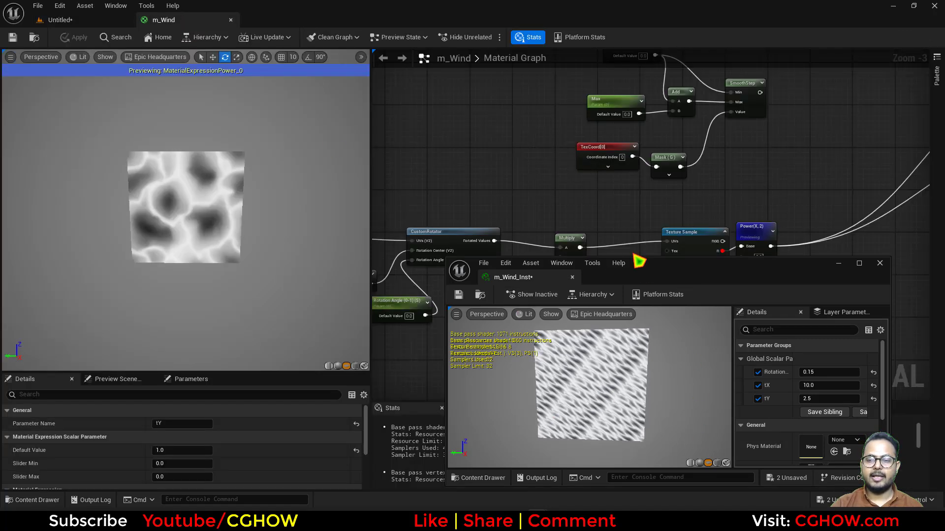
pyautogui.moveTo(705, 264); pyautogui.dragTo(561, 368)
pyautogui.moveTo(744, 228); pyautogui.dragTo(547, 316, button='right')
pyautogui.moveTo(581, 291); pyautogui.dragTo(581, 252, button='right')
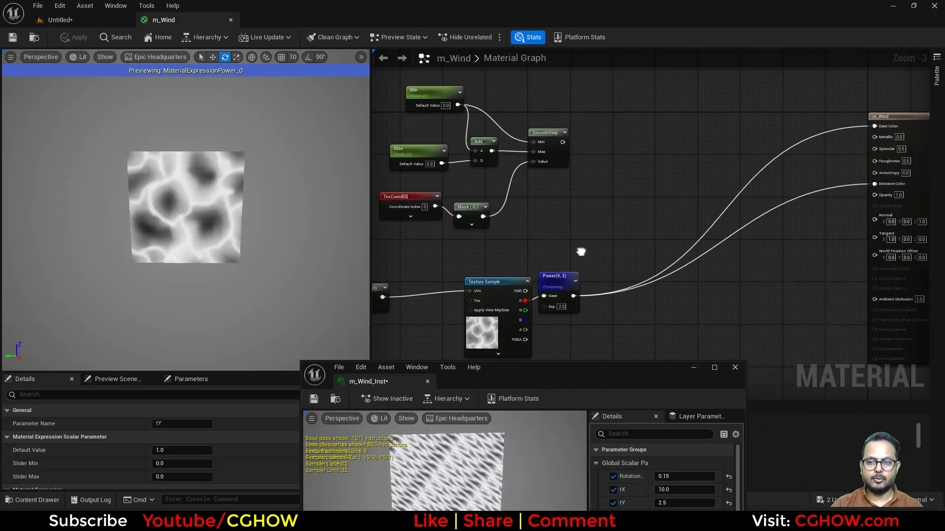
pyautogui.moveTo(553, 285); pyautogui.dragTo(626, 328)
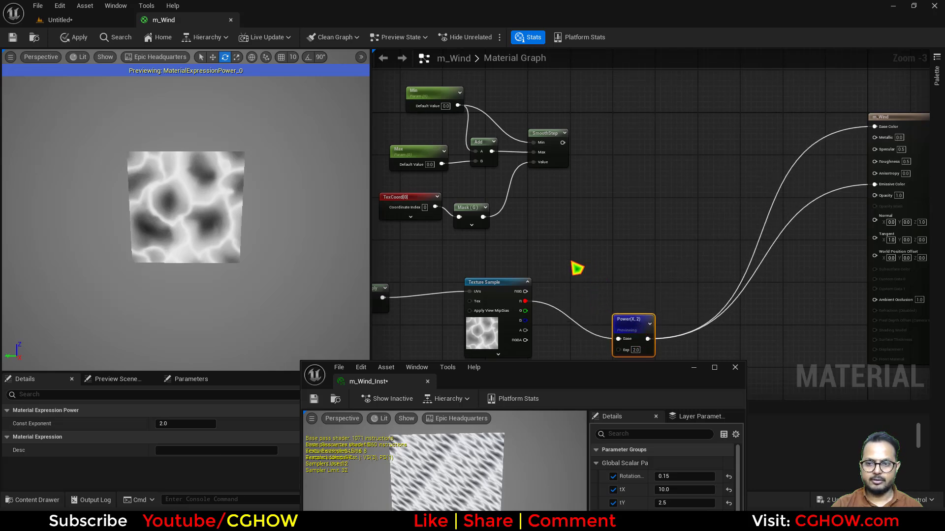
# Add a Multiply node combining the gradient SmoothStep output in A with the Texture Sample's red channel in B
pyautogui.moveTo(577, 268); pyautogui.dragTo(582, 312, button='right')
pyautogui.click(579, 293)
pyautogui.moveTo(534, 346); pyautogui.dragTo(570, 188)
# Duplicate the Min, Max, Add and SmoothStep nodes and place the copy between the new Multiply and the material output
pyautogui.moveTo(640, 298); pyautogui.dragTo(677, 274, button='right')
pyautogui.moveTo(426, 93); pyautogui.dragTo(640, 197)
pyautogui.moveTo(696, 216); pyautogui.dragTo(558, 175, button='right')
pyautogui.hotkey('ctrl', 'c')
pyautogui.hotkey('ctrl', 'v')
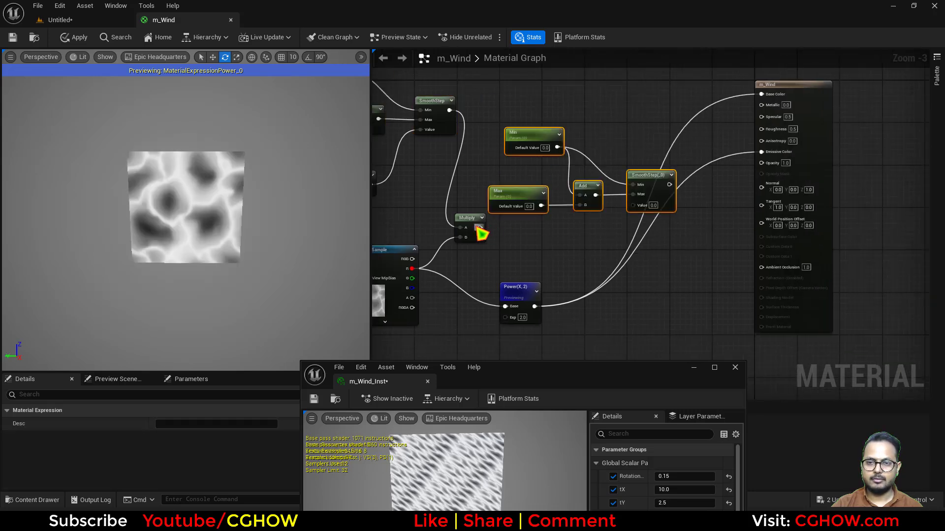
# Route the Multiply through the copied SmoothStep's Value into Opacity, and disconnect Emissive Color and Base Color
pyautogui.moveTo(479, 227); pyautogui.dragTo(772, 165)
pyautogui.keyDown('alt'); pyautogui.click(762, 152); pyautogui.keyUp('alt')
pyautogui.keyDown('alt'); pyautogui.click(761, 94); pyautogui.keyUp('alt')
# Align the duplicated Min and Max parameters and rename them Min2 and Max2
pyautogui.scroll(3, 659, 206)
pyautogui.click(535, 138)
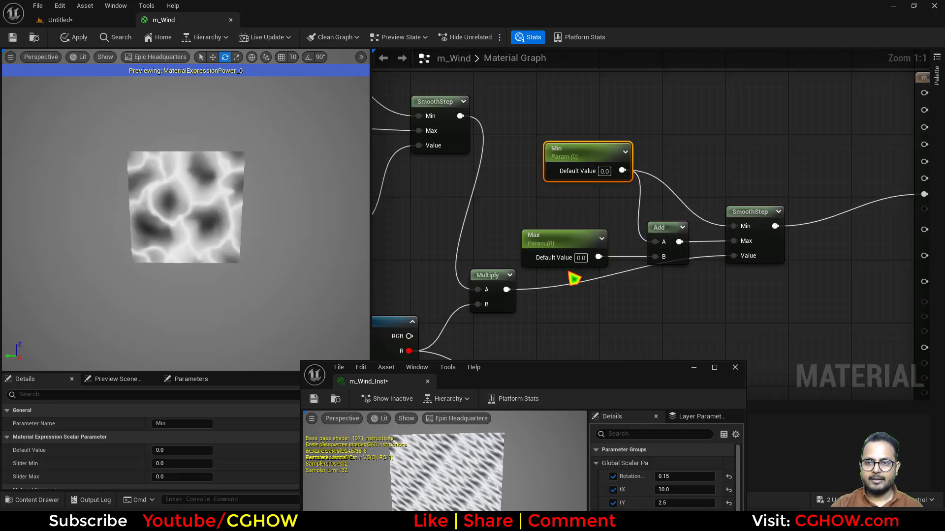
pyautogui.moveTo(561, 243); pyautogui.dragTo(585, 211)
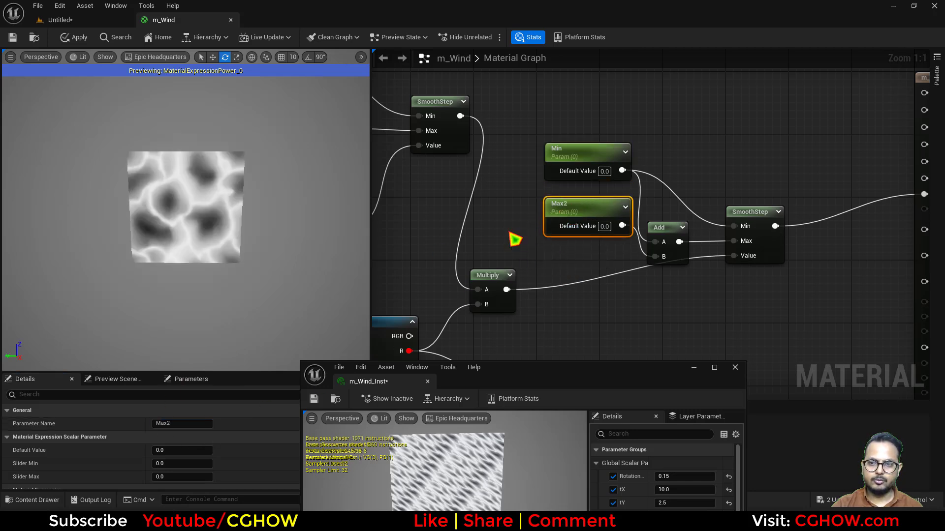
pyautogui.click(578, 157)
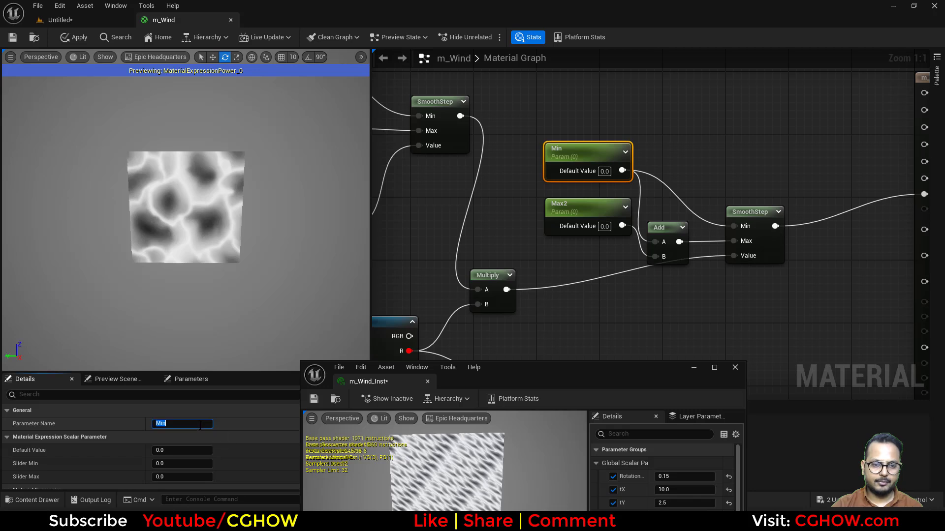
pyautogui.write('2')
# Add a Constant3Vector above the second SmoothStep and convert it to a vector parameter named color
pyautogui.moveTo(379, 128); pyautogui.dragTo(522, 187, button='right')
pyautogui.moveTo(736, 280); pyautogui.dragTo(533, 236, button='right')
pyautogui.click(806, 297)
pyautogui.moveTo(795, 297); pyautogui.dragTo(594, 327, button='right')
pyautogui.moveTo(746, 194); pyautogui.dragTo(769, 217, button='right')
pyautogui.moveTo(593, 172); pyautogui.dragTo(631, 220, button='right')
pyautogui.press('3')
pyautogui.click(515, 158)
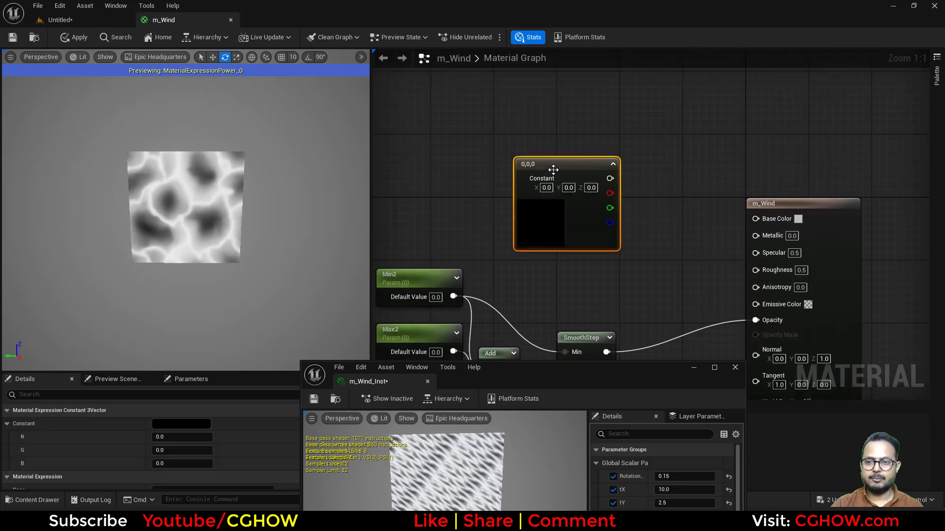
pyautogui.rightClick(555, 170)
pyautogui.click(624, 203)
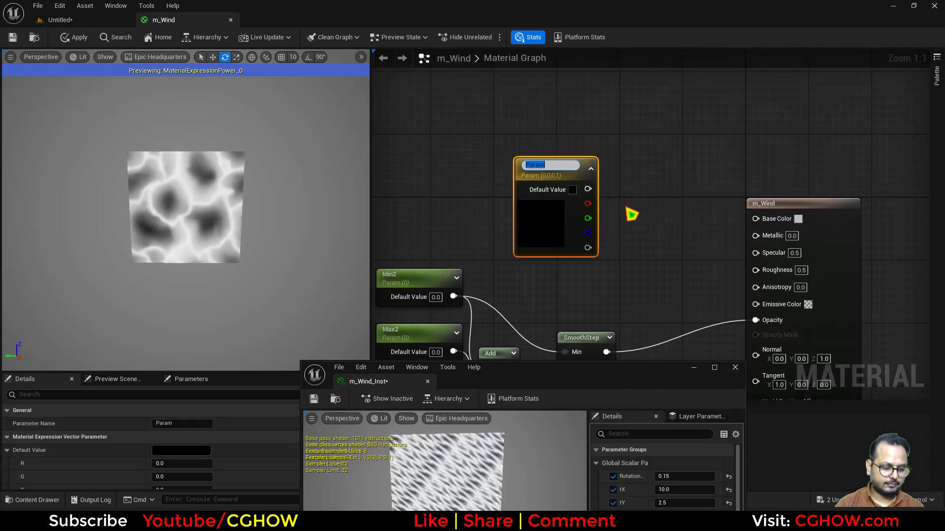
pyautogui.write('color')
pyautogui.press('Return')
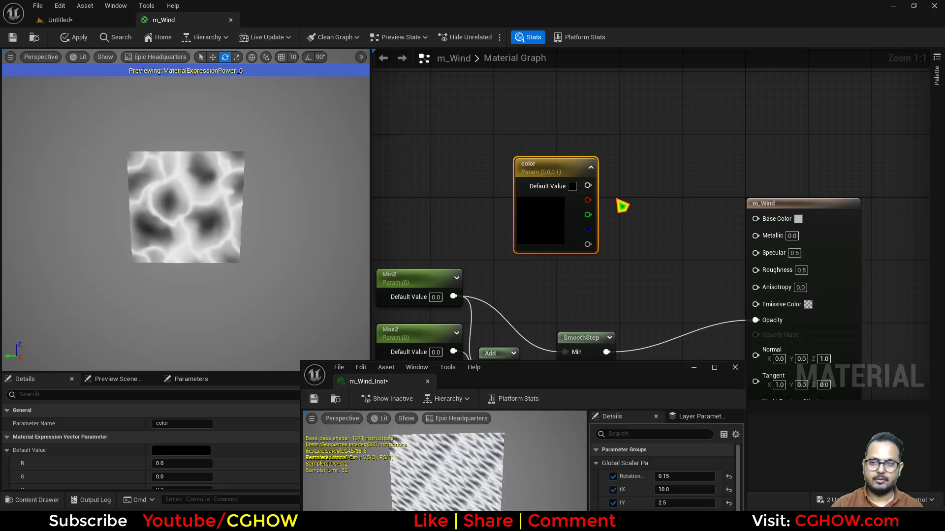
# Connect the color parameter to both the Base Color and Emissive Color inputs of m_Wind
pyautogui.moveTo(588, 186); pyautogui.dragTo(760, 217)
pyautogui.moveTo(756, 302); pyautogui.dragTo(589, 186)
pyautogui.moveTo(652, 286); pyautogui.dragTo(643, 211, button='right')
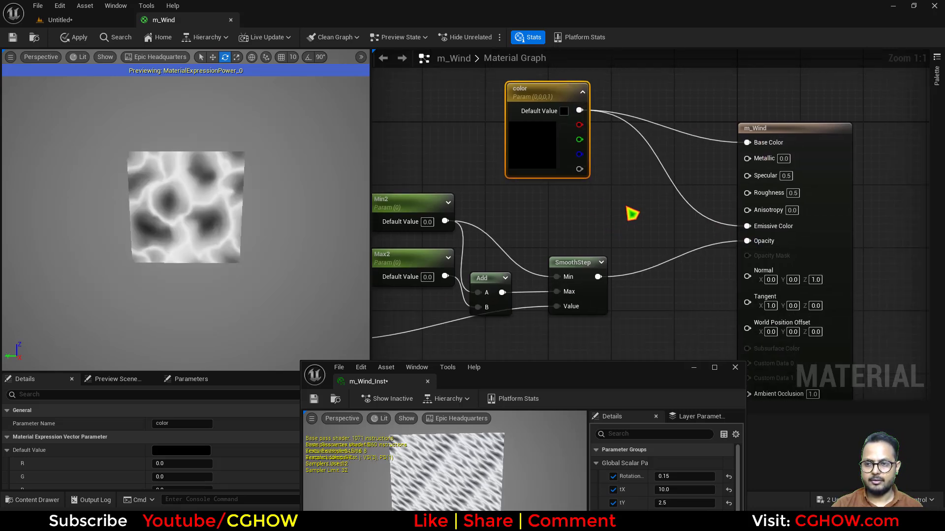
pyautogui.scroll(-1, 635, 213)
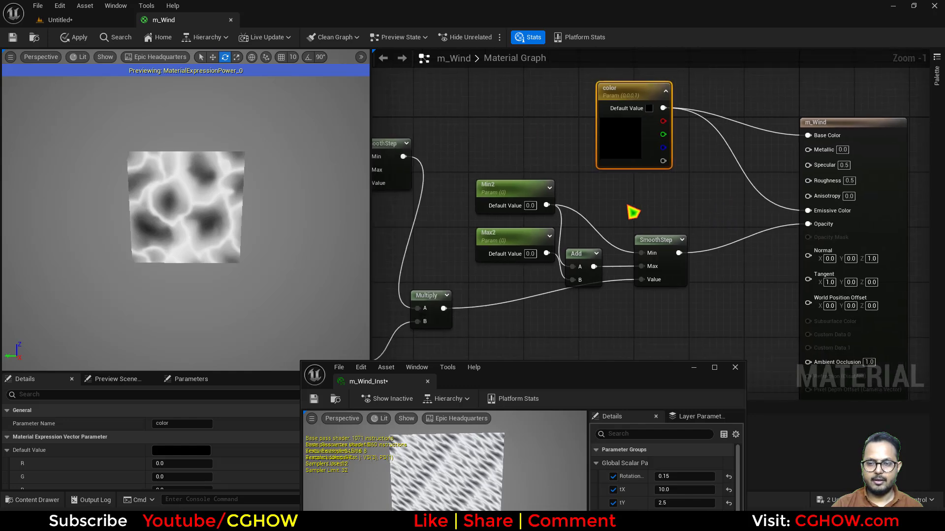
# Save the m_Wind material and return to the level with the m_Wind_Inst parameters in view
pyautogui.click(12, 37)
pyautogui.click(118, 23)
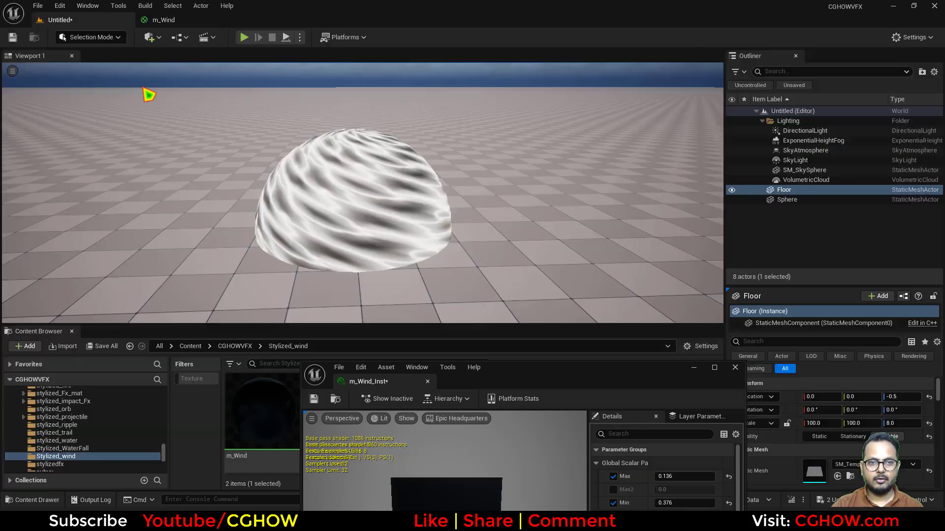
pyautogui.moveTo(604, 372); pyautogui.dragTo(616, 272)
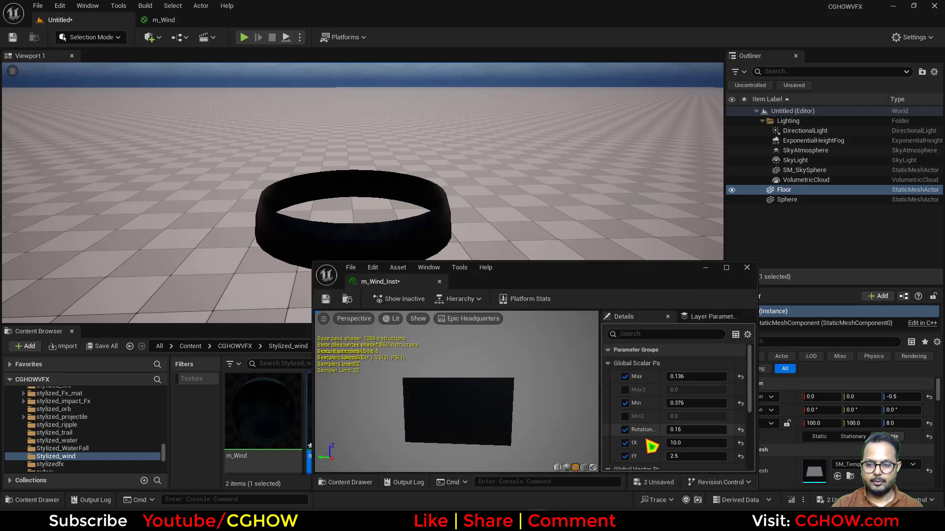
# Override Max2 and Min2 in m_Wind_Inst, setting both to 0.136, and set Min to 0.336
pyautogui.click(625, 390)
pyautogui.click(625, 416)
pyautogui.moveTo(681, 391); pyautogui.dragTo(688, 416)
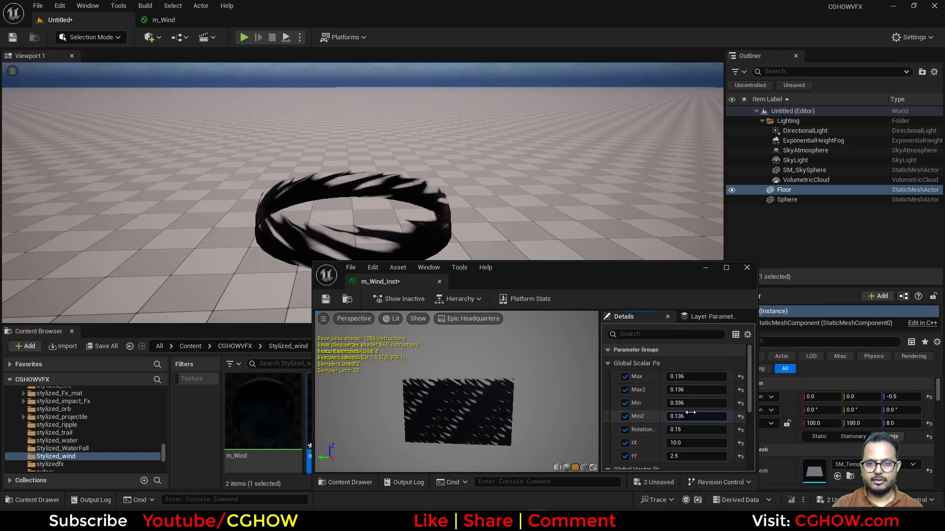
# Override the color parameter in m_Wind_Inst with a muted tan, RGB 0.203125, 0.152881, 0.076172
pyautogui.scroll(-3, 659, 419)
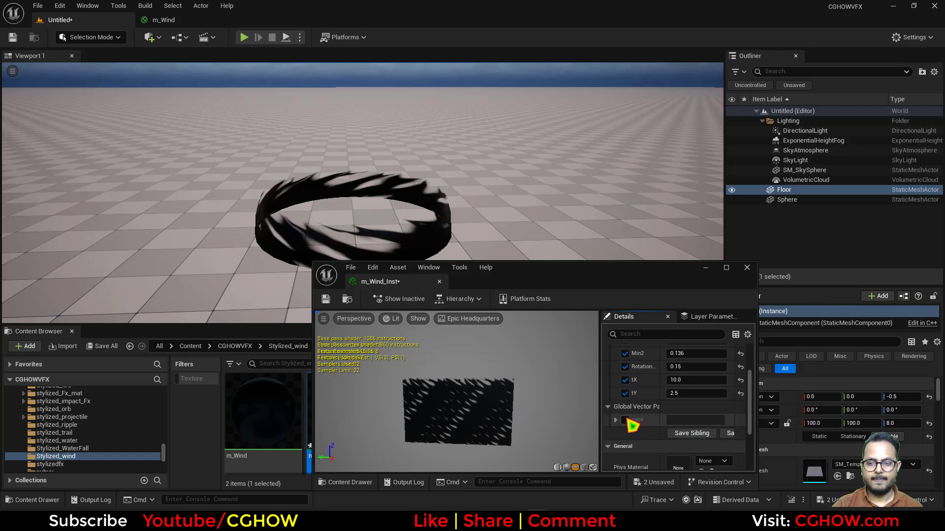
pyautogui.click(625, 420)
pyautogui.click(615, 420)
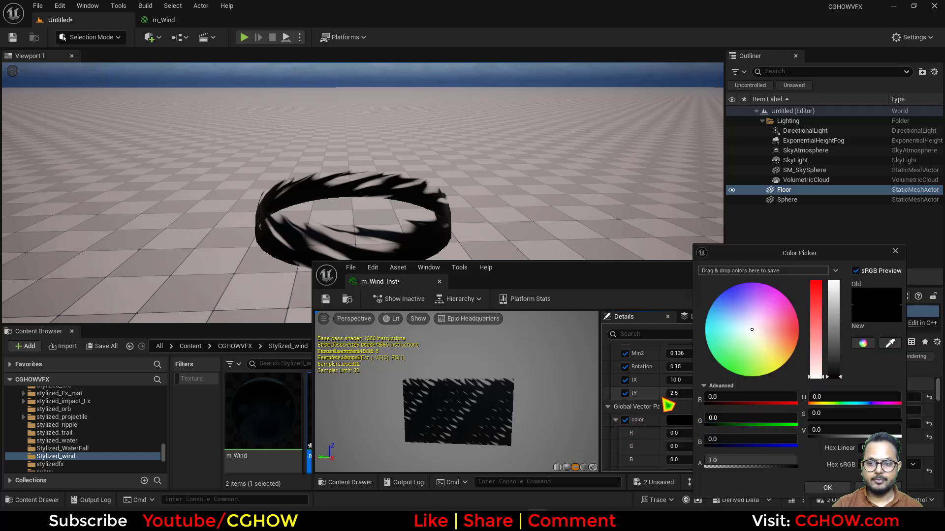
pyautogui.click(765, 350)
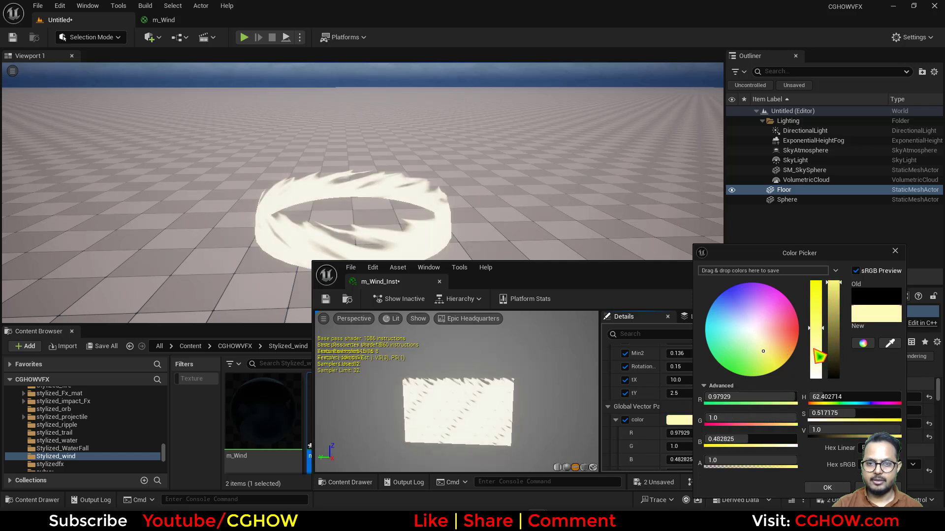
pyautogui.moveTo(773, 353); pyautogui.dragTo(775, 349)
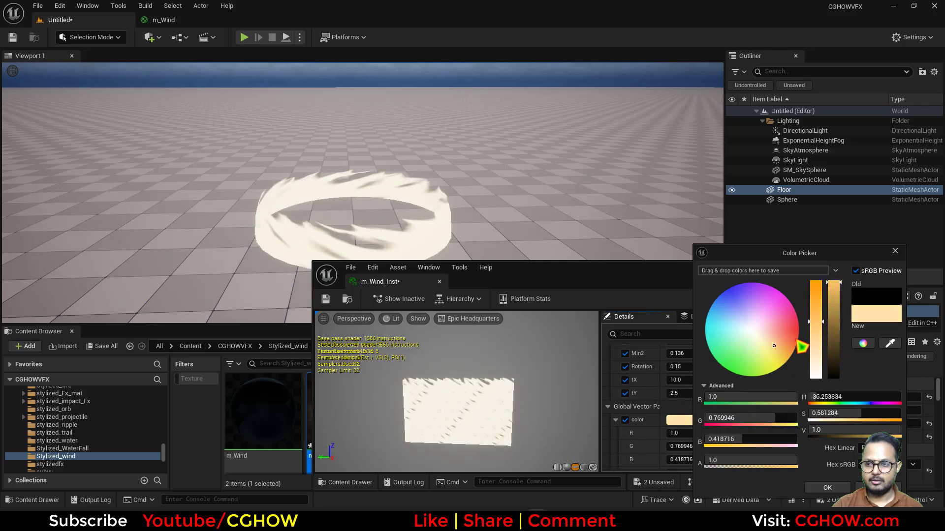
pyautogui.moveTo(835, 317); pyautogui.dragTo(836, 360)
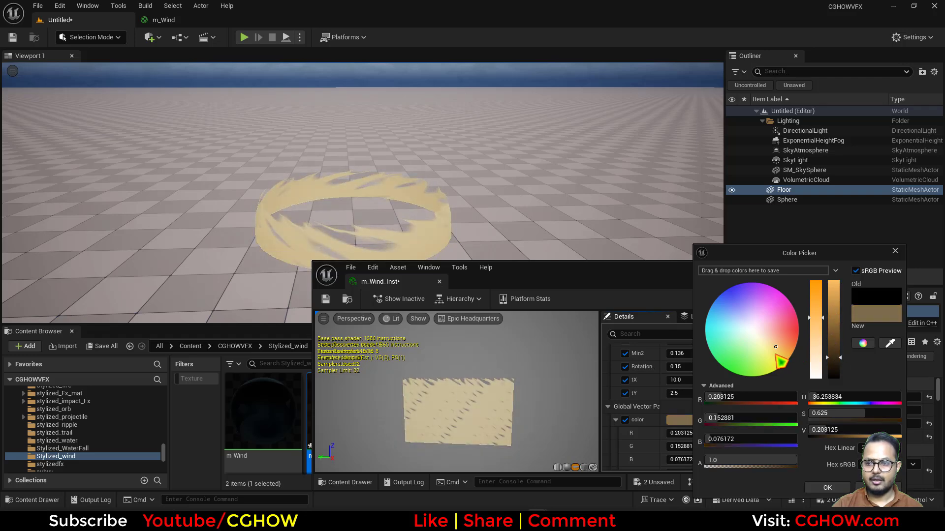
pyautogui.click(827, 485)
# Return to the m_Wind graph, add a Multiply node beside the color parameter and connect color to its A input
pyautogui.click(167, 21)
pyautogui.moveTo(620, 290); pyautogui.dragTo(606, 393)
pyautogui.moveTo(709, 226); pyautogui.dragTo(599, 269, button='right')
pyautogui.press('m')
pyautogui.click(592, 195)
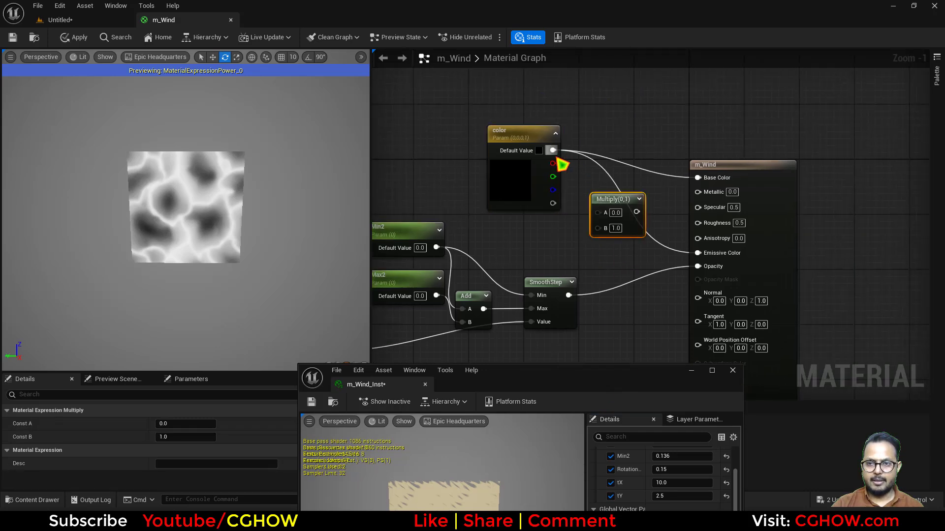
pyautogui.moveTo(553, 150); pyautogui.dragTo(599, 211)
# Add a scalar parameter named emissive into the Multiply's B input and connect the Multiply to Emissive Color
pyautogui.press('s')
pyautogui.click(547, 236)
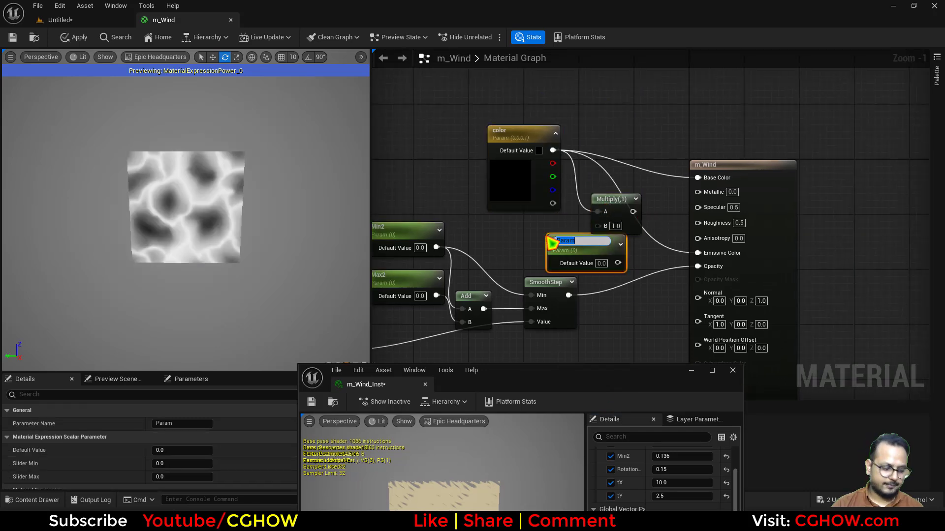
pyautogui.write('emissive')
pyautogui.press('Return')
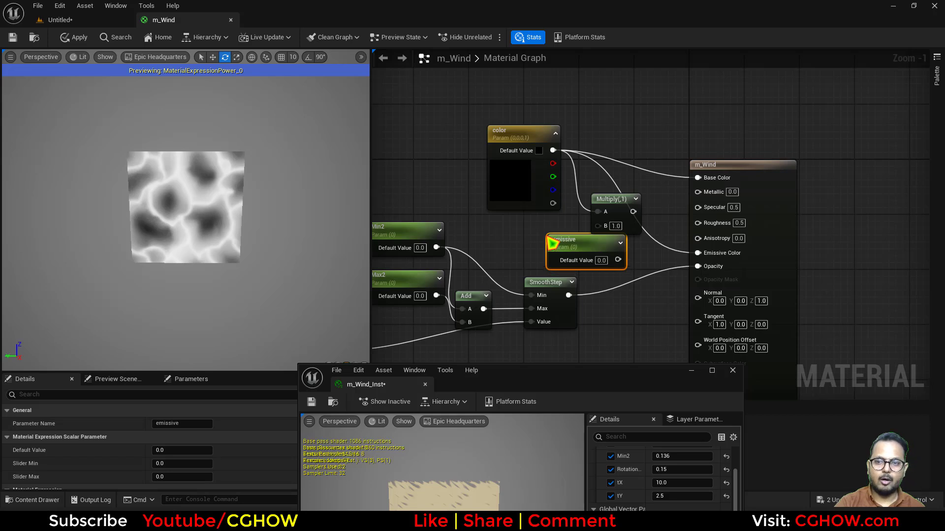
pyautogui.moveTo(557, 236); pyautogui.dragTo(484, 230)
pyautogui.moveTo(547, 255); pyautogui.dragTo(698, 253)
# Set both Roughness and Specular on the m_Wind output node to 0.3
pyautogui.click(739, 223)
pyautogui.write('.3')
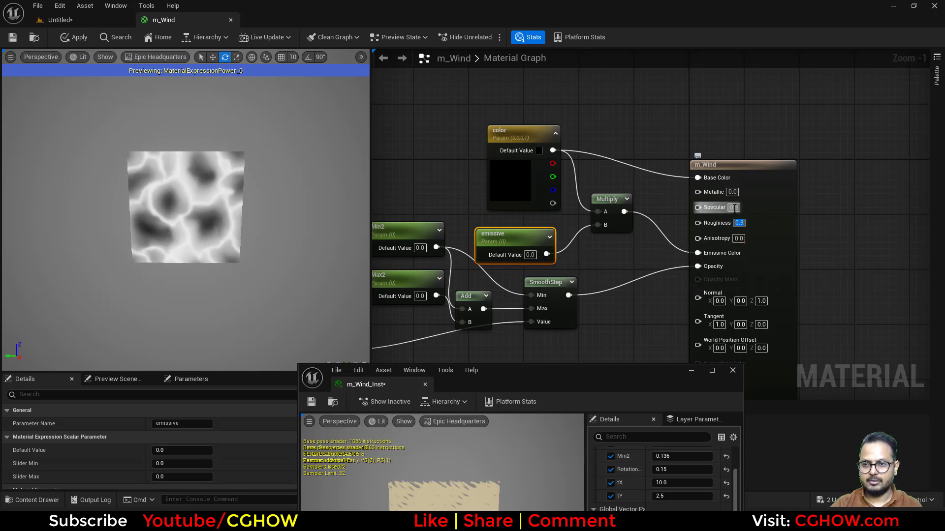
pyautogui.click(733, 207)
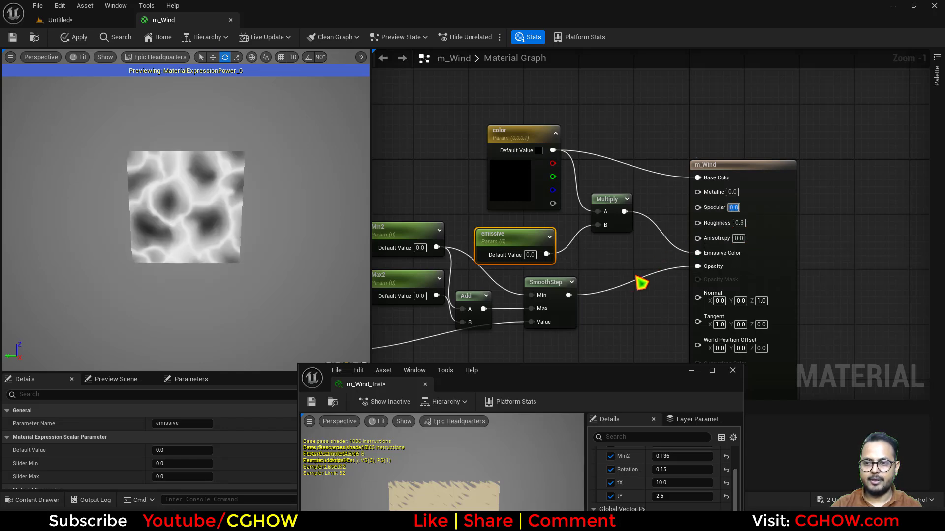
# Delete the unused Power node attached to the Texture Sample's red output
pyautogui.moveTo(655, 257); pyautogui.dragTo(804, 208, button='right')
pyautogui.scroll(-2, 673, 287)
pyautogui.moveTo(673, 287); pyautogui.dragTo(792, 249, button='right')
pyautogui.click(697, 299)
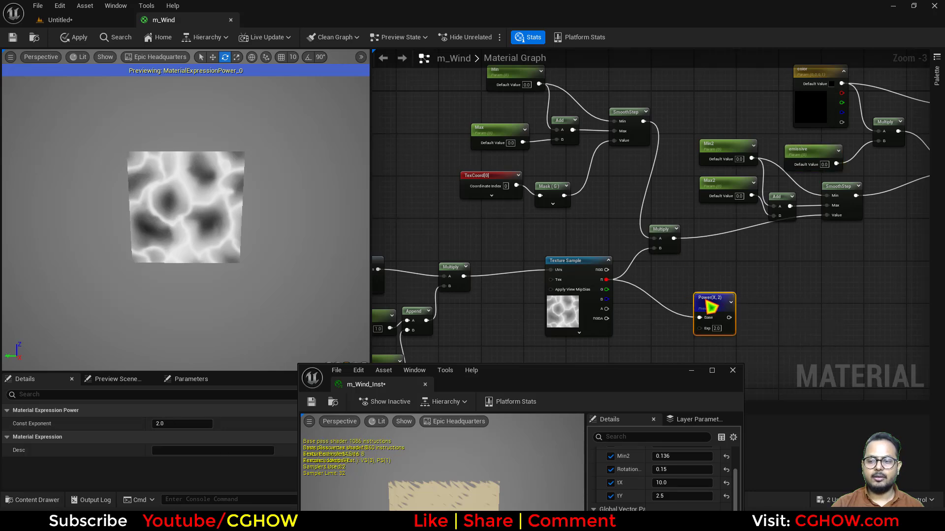
pyautogui.press('Delete')
# Insert a Panner between the tiling Multiply and the Texture Sample's UVs input
pyautogui.moveTo(628, 267); pyautogui.dragTo(633, 281, button='right')
pyautogui.moveTo(496, 279); pyautogui.dragTo(398, 273, button='right')
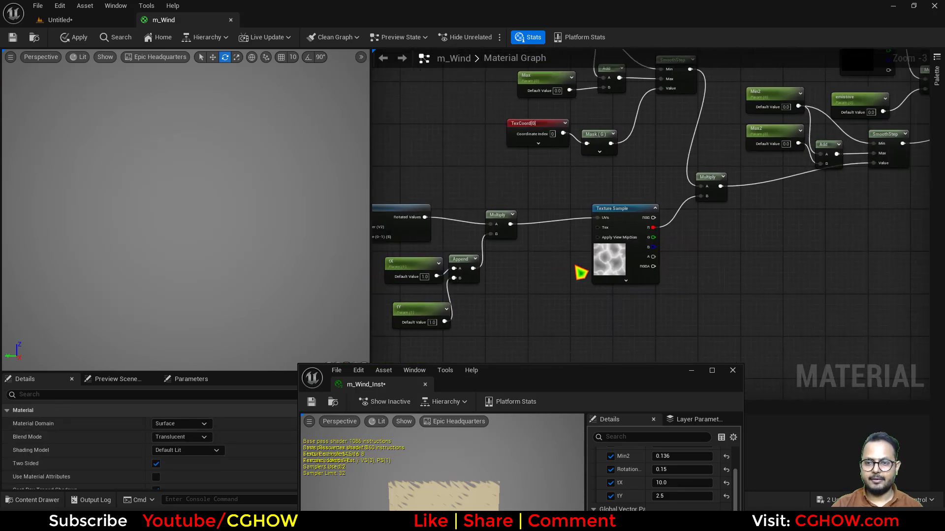
pyautogui.moveTo(617, 264); pyautogui.dragTo(670, 265)
pyautogui.click(579, 250)
pyautogui.press('p')
pyautogui.click(565, 216)
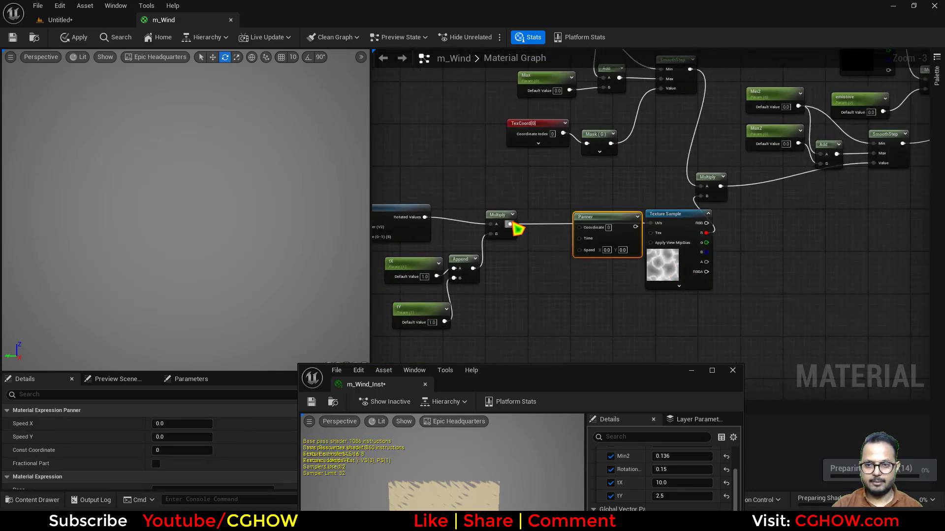
pyautogui.moveTo(510, 225); pyautogui.dragTo(651, 224)
# Duplicate the tX, tY and Append nodes and connect the new Append to the Panner's Speed input
pyautogui.moveTo(575, 277); pyautogui.dragTo(617, 261, button='right')
pyautogui.scroll(1, 541, 269)
pyautogui.moveTo(527, 316); pyautogui.dragTo(449, 262)
pyautogui.hotkey('ctrl', 'd')
pyautogui.moveTo(616, 296); pyautogui.dragTo(630, 229)
pyautogui.moveTo(533, 296); pyautogui.dragTo(594, 260, button='right')
# Rename the duplicated tX and tY parameters to sX and sY
pyautogui.click(594, 259)
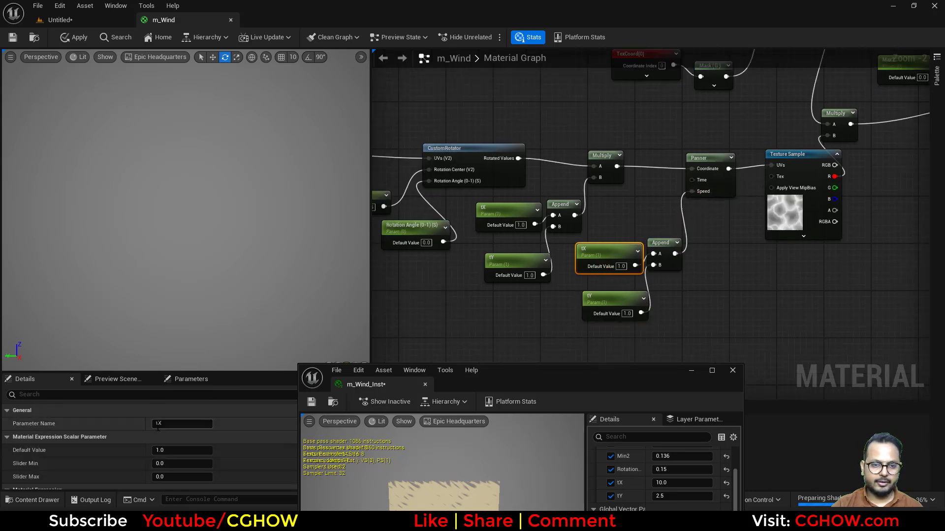
pyautogui.click(158, 424)
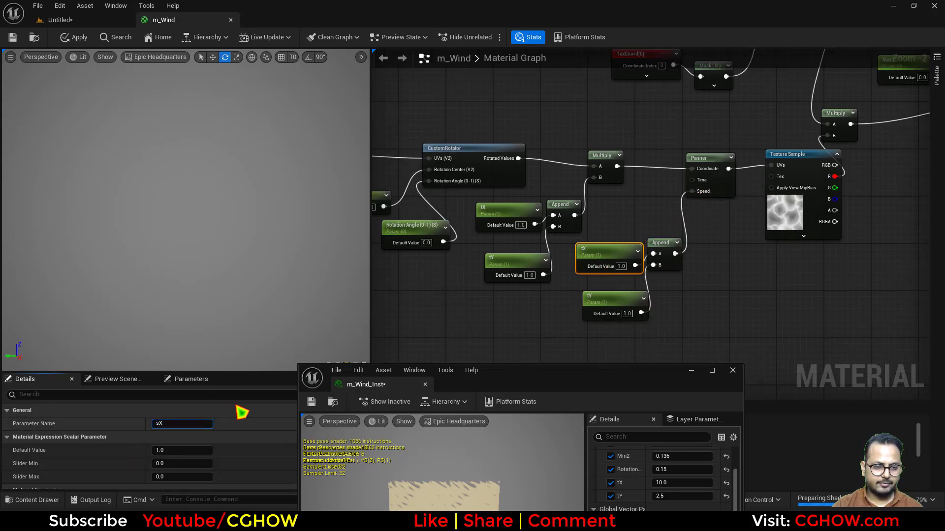
pyautogui.press('Return')
pyautogui.click(611, 297)
pyautogui.click(159, 424)
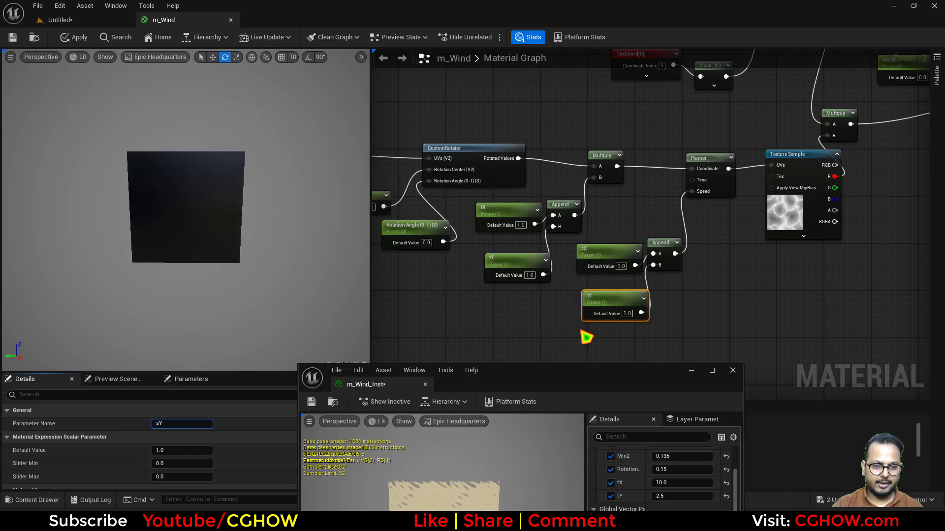
pyautogui.click(717, 293)
# Apply the changes to the m_Wind material and return to the level
pyautogui.moveTo(719, 280); pyautogui.dragTo(555, 329, button='right')
pyautogui.scroll(-2, 608, 298)
pyautogui.moveTo(612, 301); pyautogui.dragTo(674, 301, button='right')
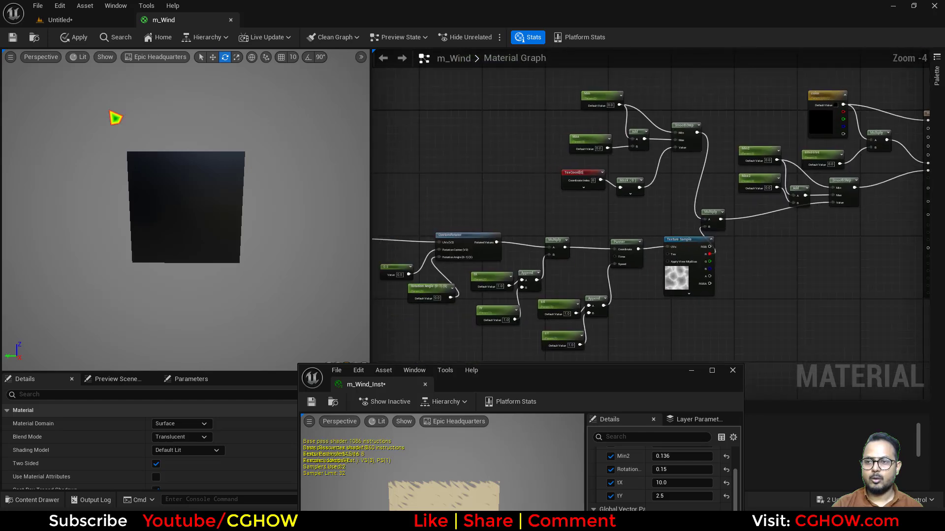
pyautogui.click(73, 37)
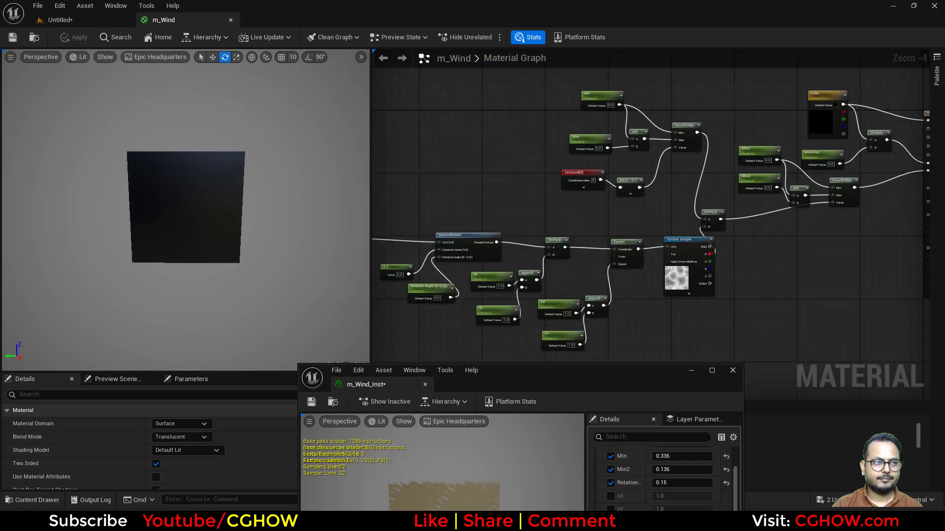
pyautogui.click(93, 21)
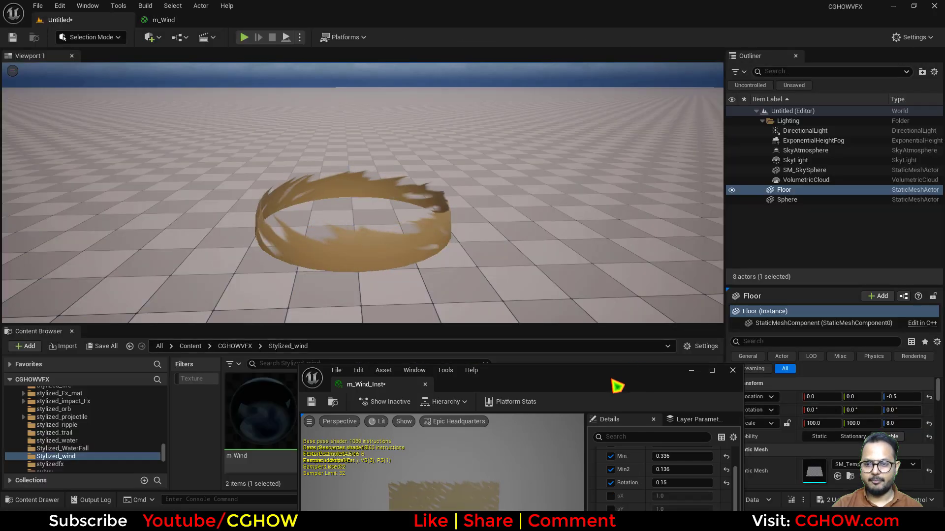
# Enable the sX and sY overrides in m_Wind_Inst and set both to 0
pyautogui.moveTo(615, 385); pyautogui.dragTo(641, 339)
pyautogui.click(637, 452)
pyautogui.click(637, 466)
pyautogui.click(701, 453)
pyautogui.write('0')
pyautogui.click(703, 467)
pyautogui.write('0')
pyautogui.press('Return')
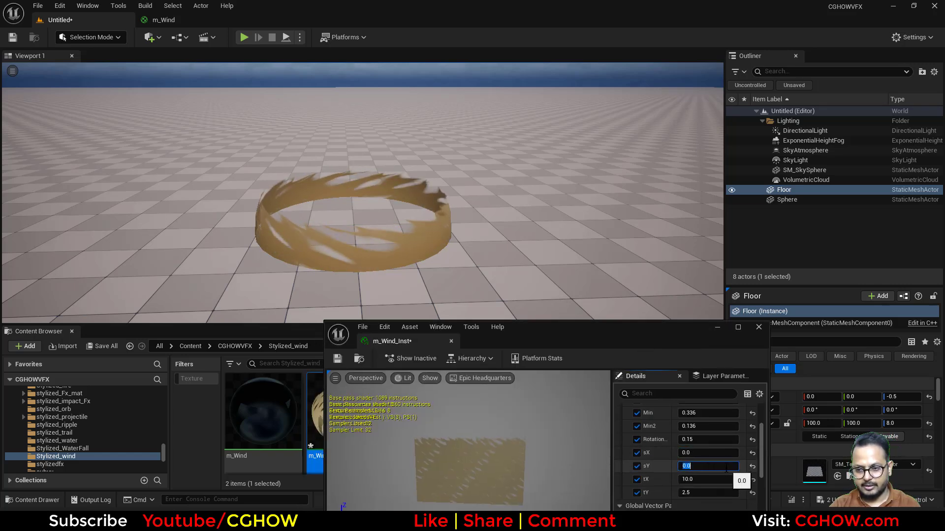
# Try different panning speeds in m_Wind_Inst, ending with sX at 2.0 and sY at 1.0
pyautogui.click(752, 467)
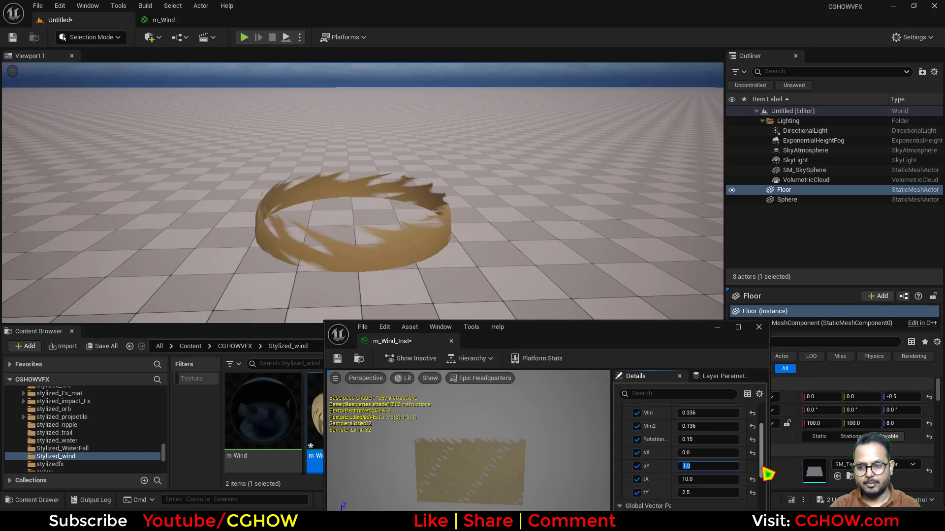
pyautogui.write('0.5')
pyautogui.press('Return')
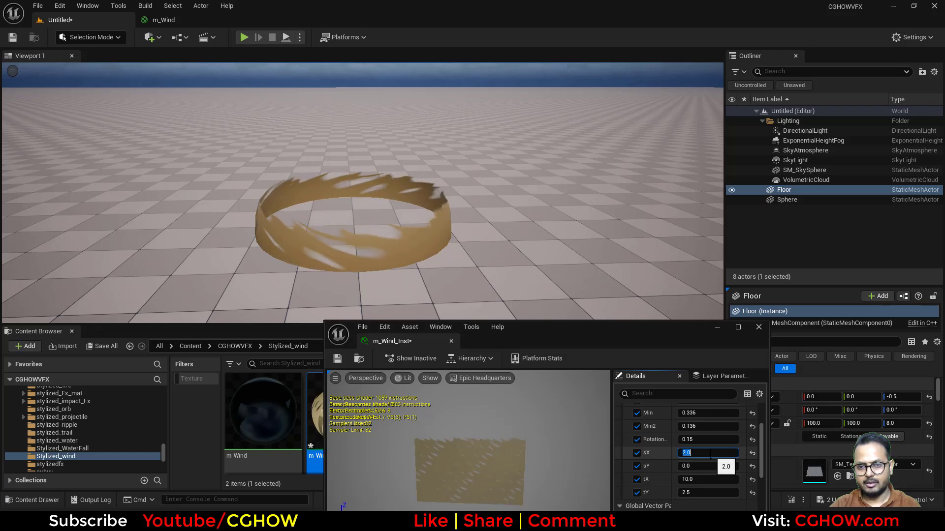
pyautogui.write('0.5')
pyautogui.press('Return')
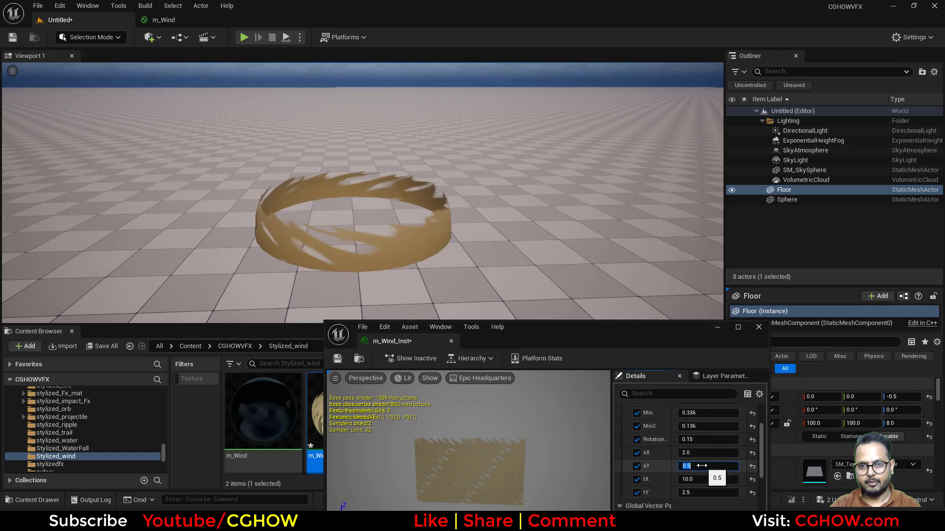
pyautogui.write('1.0')
pyautogui.press('Return')
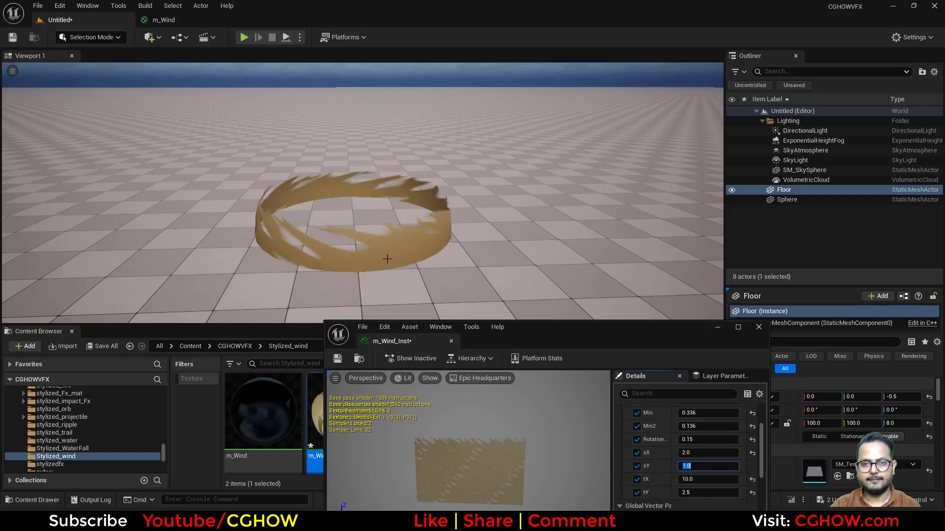
# Duplicate the sphere and scale the copy down uniformly to about 3.05 inside the original ring
pyautogui.click(429, 243)
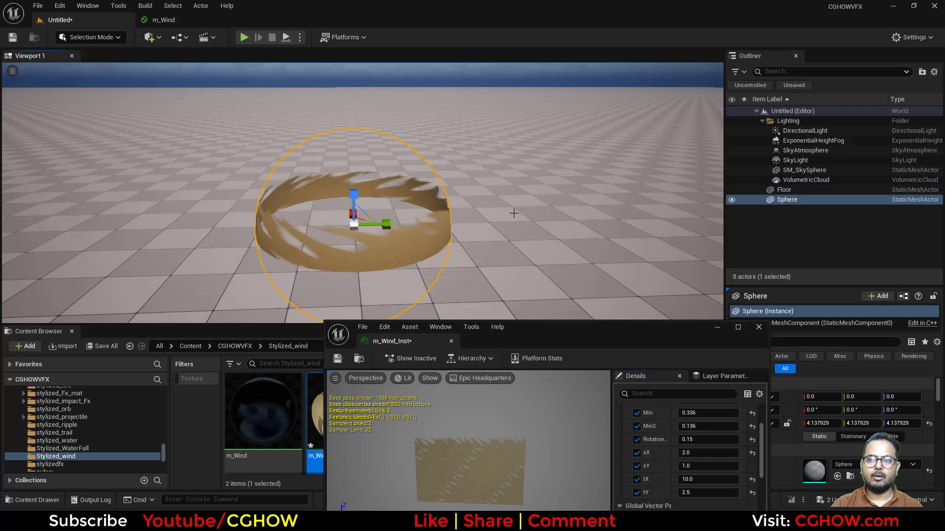
pyautogui.hotkey('ctrl', 'd')
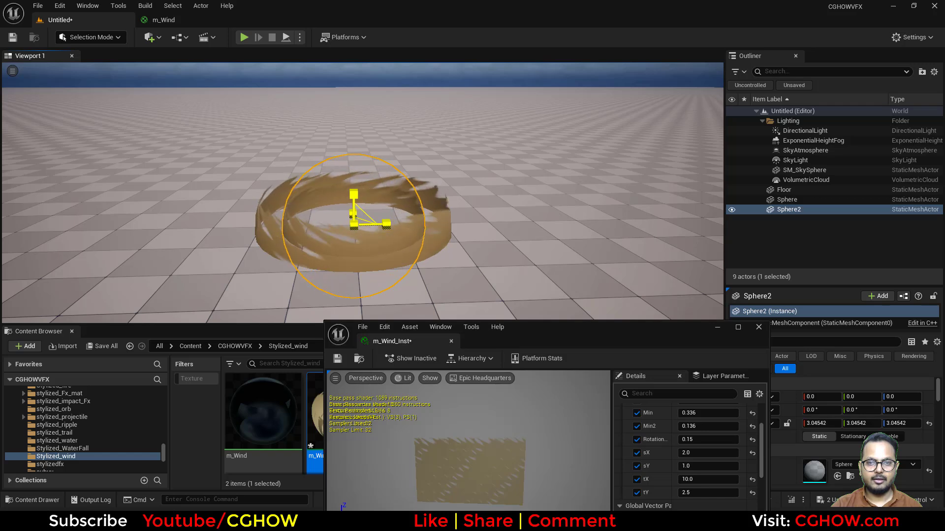
pyautogui.click(510, 212)
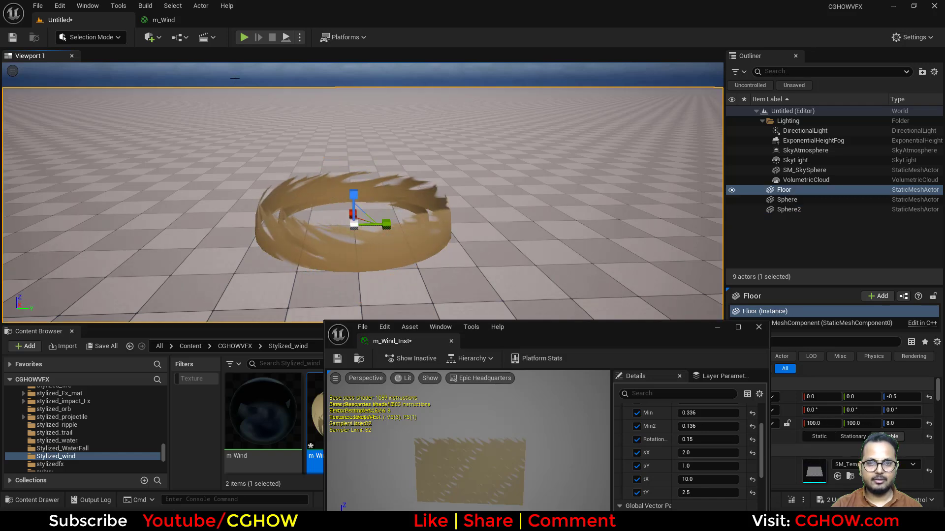
# Add a point light to the level, duplicate it and reset the duplicate's location to the origin
pyautogui.click(156, 38)
pyautogui.moveTo(219, 138)
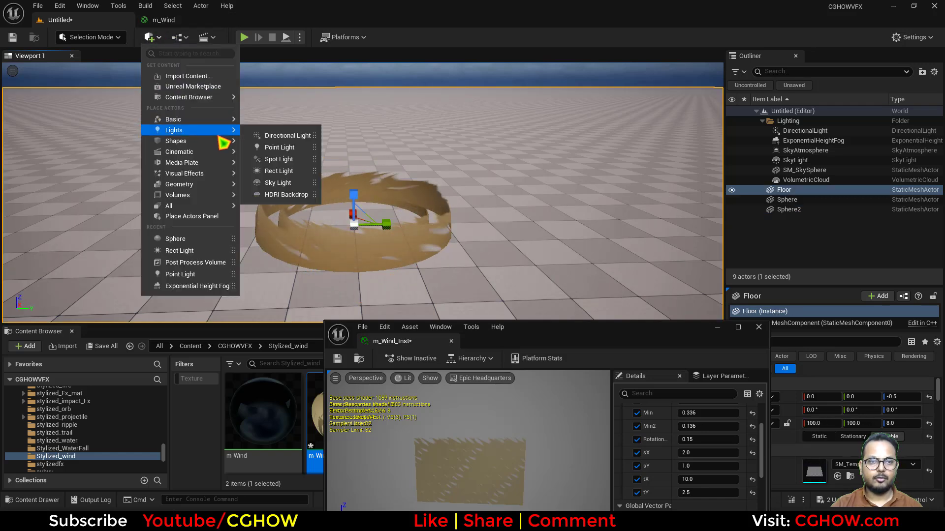
pyautogui.click(280, 148)
pyautogui.hotkey('ctrl', 'd')
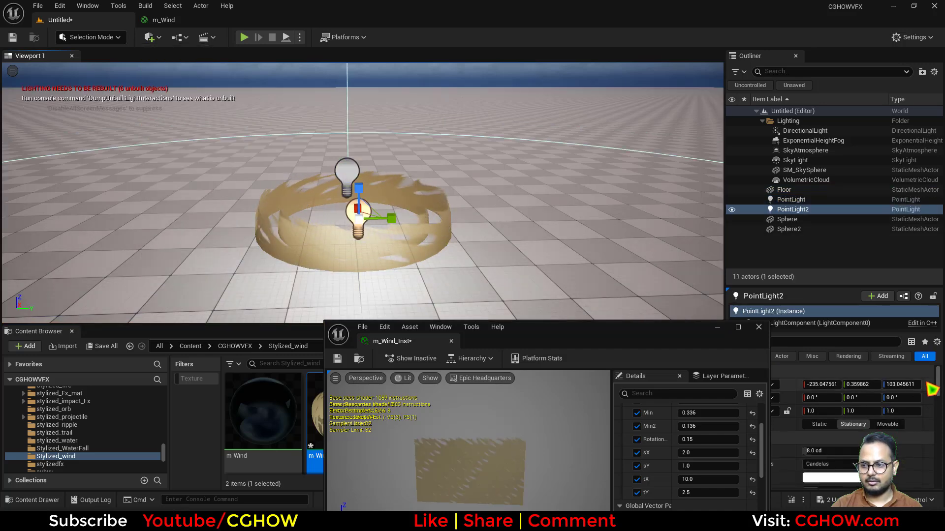
pyautogui.click(933, 390)
# Set the duplicated point light's color to bright blue and the m_Wind_Inst color to RGB 0.0, 0.092303, 0.203125
pyautogui.click(829, 477)
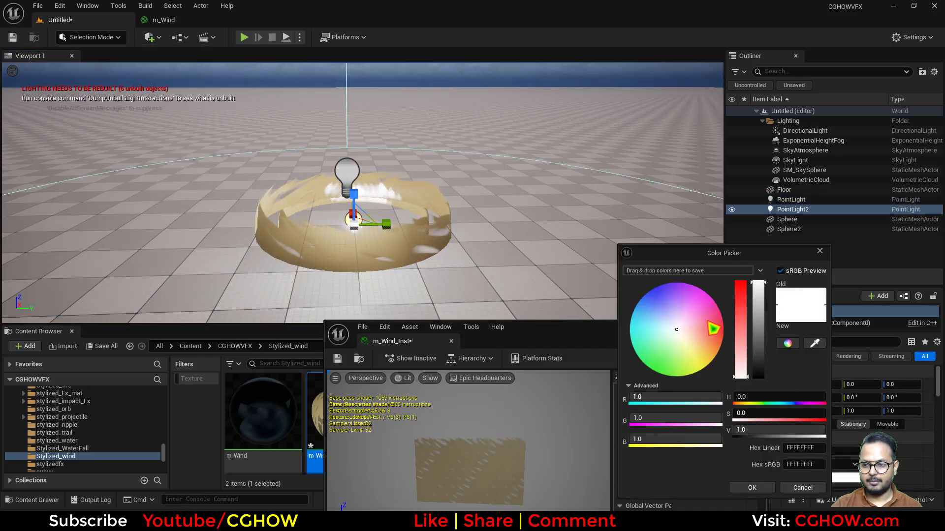
pyautogui.moveTo(706, 331); pyautogui.dragTo(637, 303)
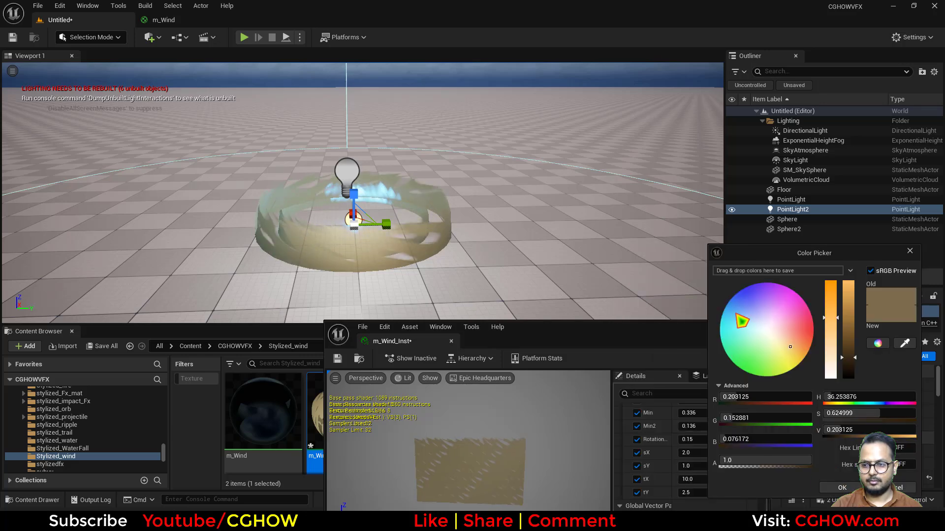
pyautogui.click(729, 311)
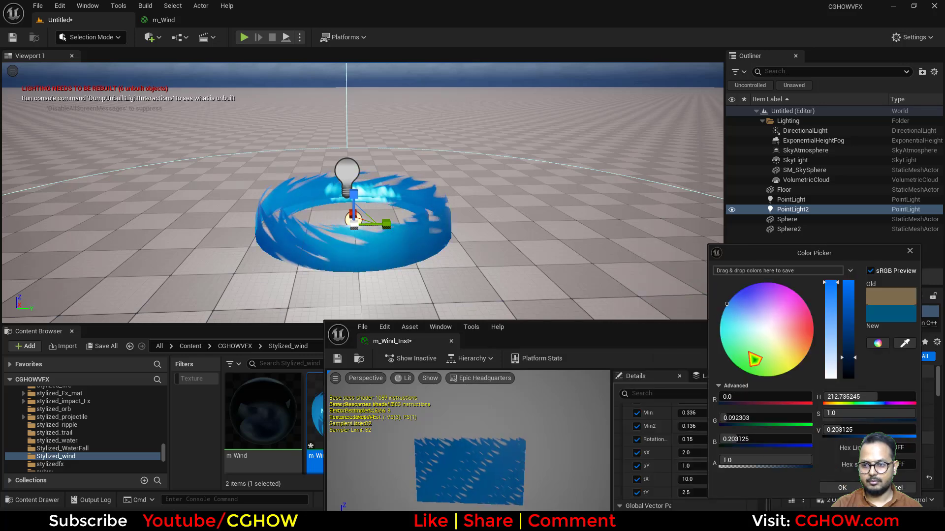
pyautogui.click(843, 488)
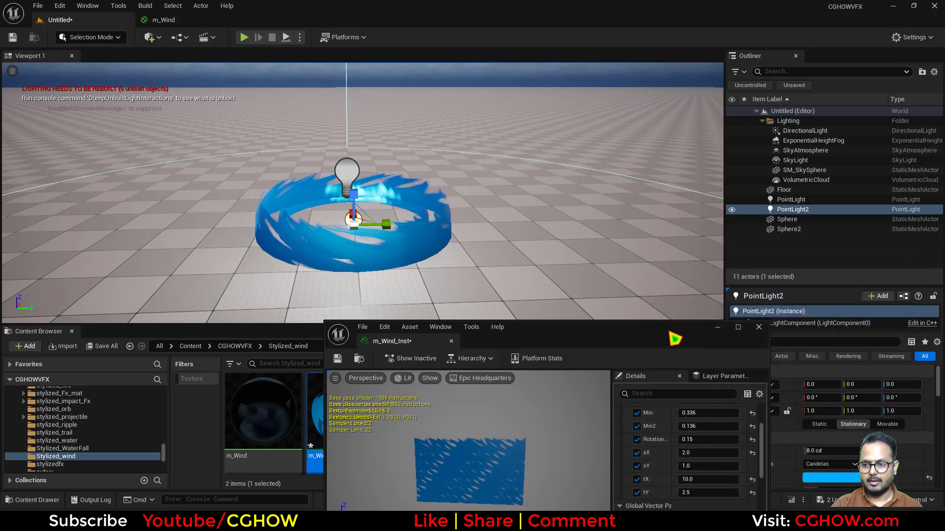
# Reduce the duplicated point light's attenuation radius to about 141 and raise its intensity to about 19.8 cd
pyautogui.moveTo(670, 333); pyautogui.dragTo(521, 351)
pyautogui.scroll(-2, 864, 433)
pyautogui.moveTo(840, 446); pyautogui.dragTo(802, 446)
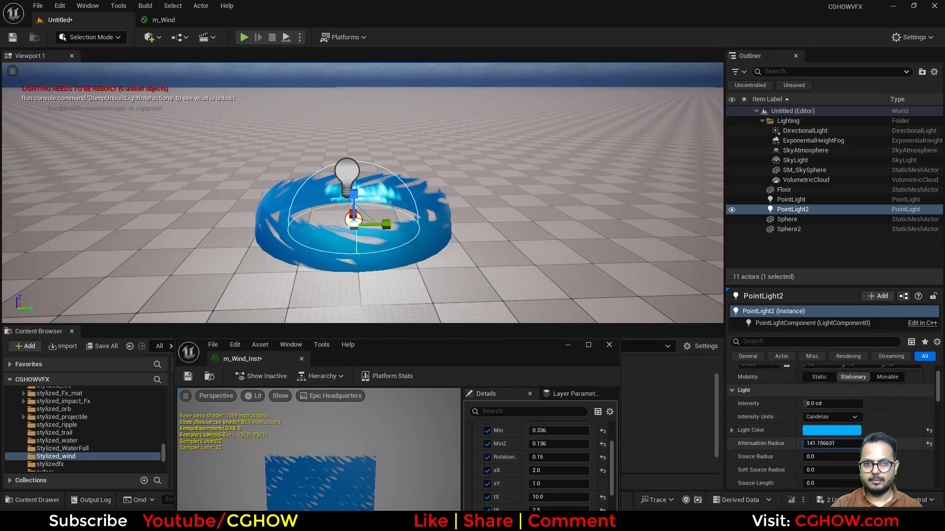
pyautogui.moveTo(841, 404); pyautogui.dragTo(850, 404)
# Set the m_Wind_Inst color to sandy brown, RGB 0.203125, 0.137645, 0.074264
pyautogui.scroll(-3, 541, 465)
pyautogui.click(553, 463)
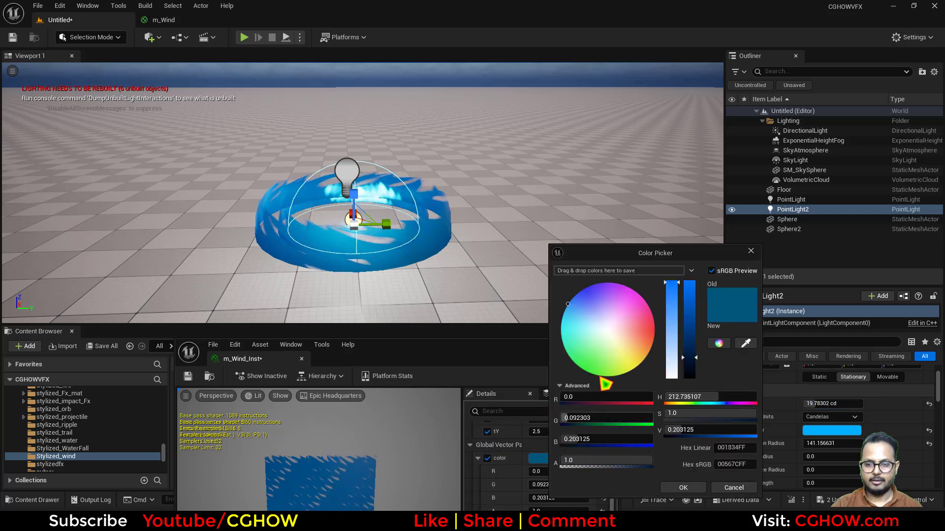
pyautogui.click(635, 345)
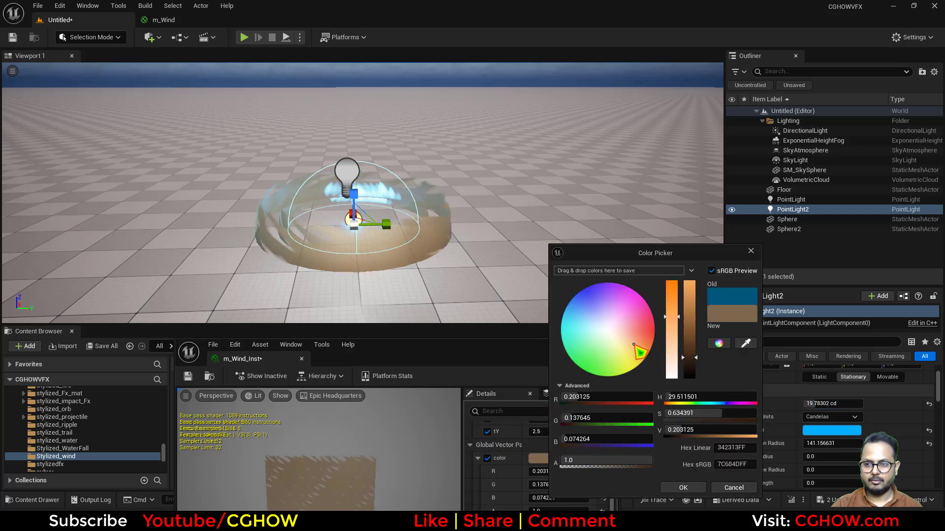
pyautogui.click(683, 488)
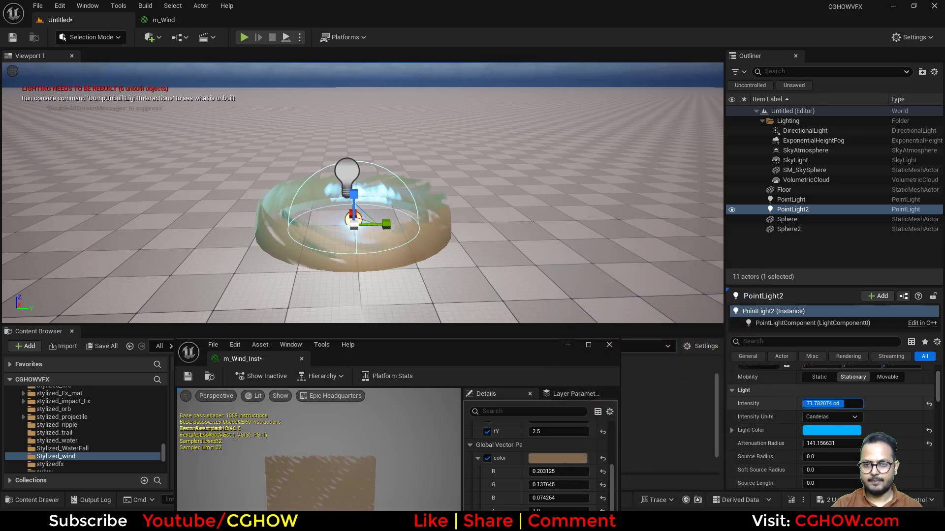
# Raise the blue point light's intensity to 160 cd and set its attenuation radius to about 114
pyautogui.moveTo(832, 404); pyautogui.dragTo(861, 403)
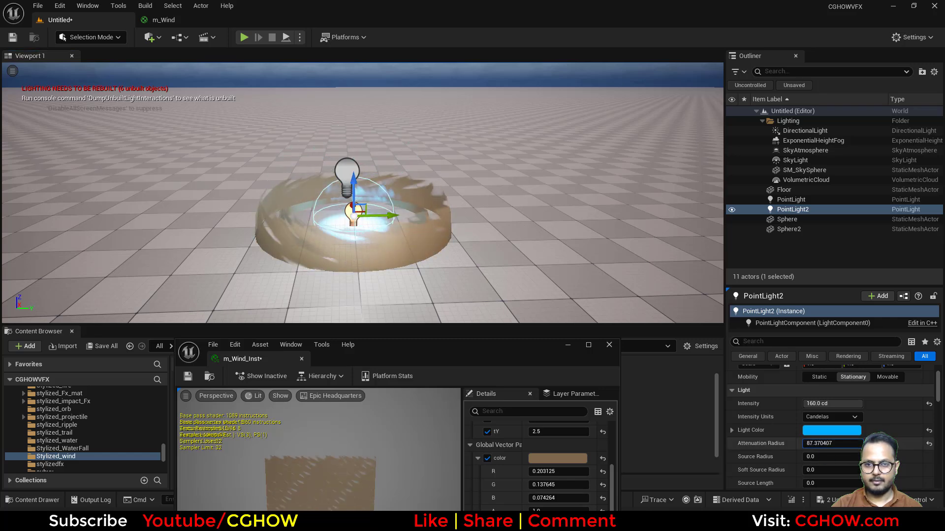
pyautogui.press('Return')
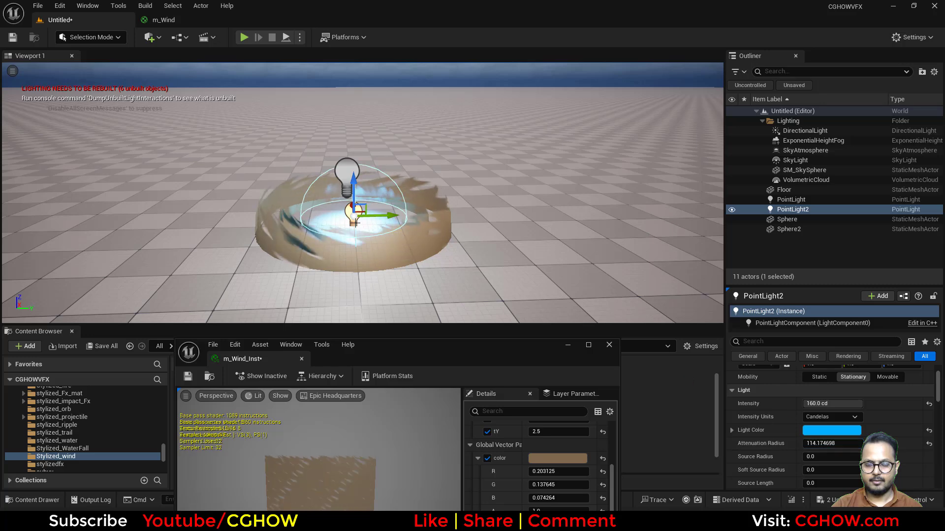
pyautogui.rightClick(402, 248)
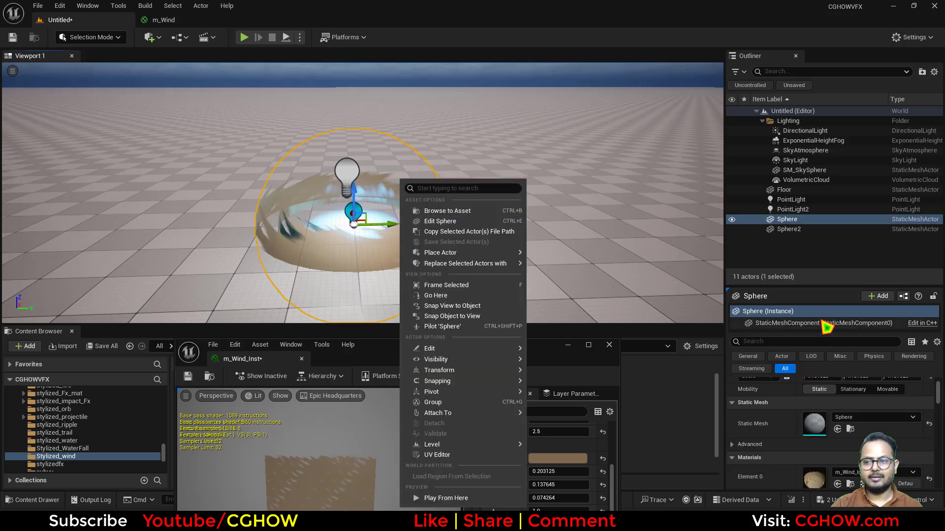
# Delete the white point light and set the blue point light's mobility to Movable, viewing the level in game view
pyautogui.click(792, 211)
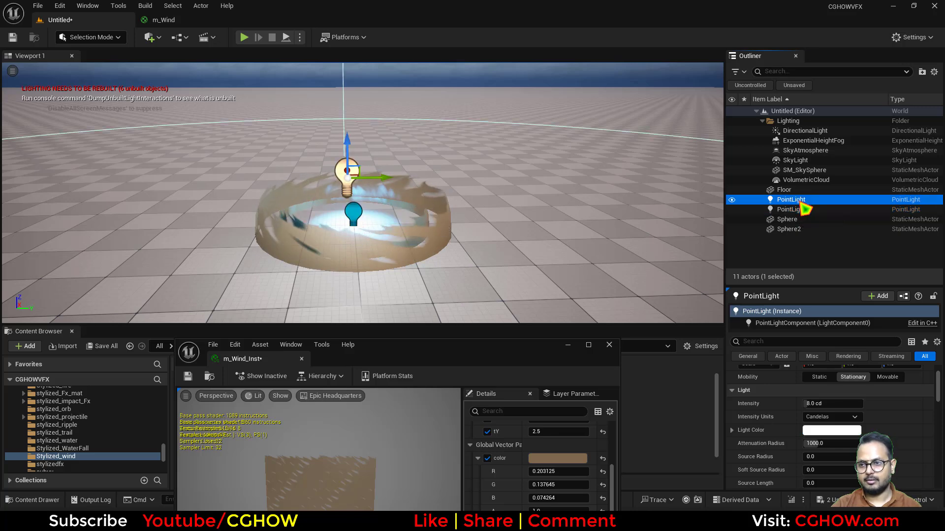
pyautogui.press('Delete')
pyautogui.click(784, 200)
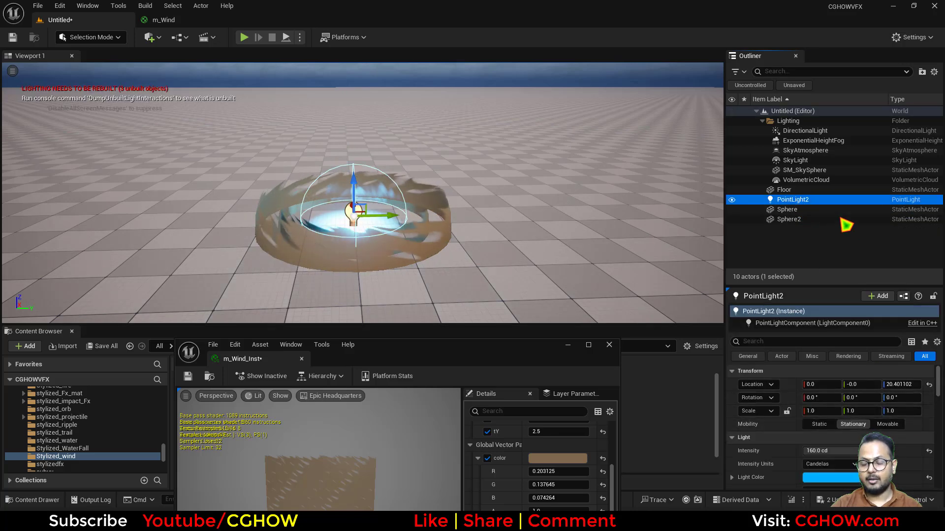
pyautogui.click(887, 425)
pyautogui.moveTo(437, 257); pyautogui.dragTo(441, 257, button='right')
pyautogui.press('g')
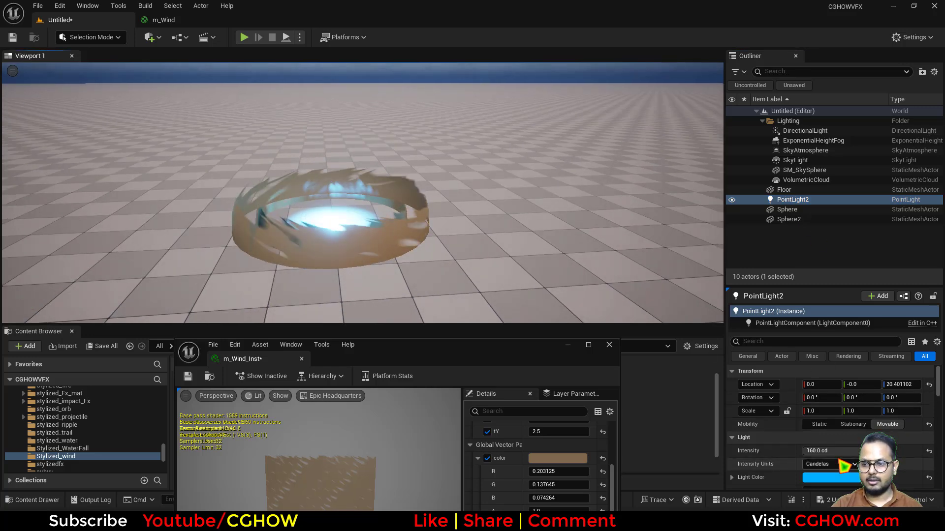
# Lower the blue point light's intensity to about 12.7 cd and its attenuation radius to about 34.3
pyautogui.moveTo(819, 451); pyautogui.dragTo(806, 451)
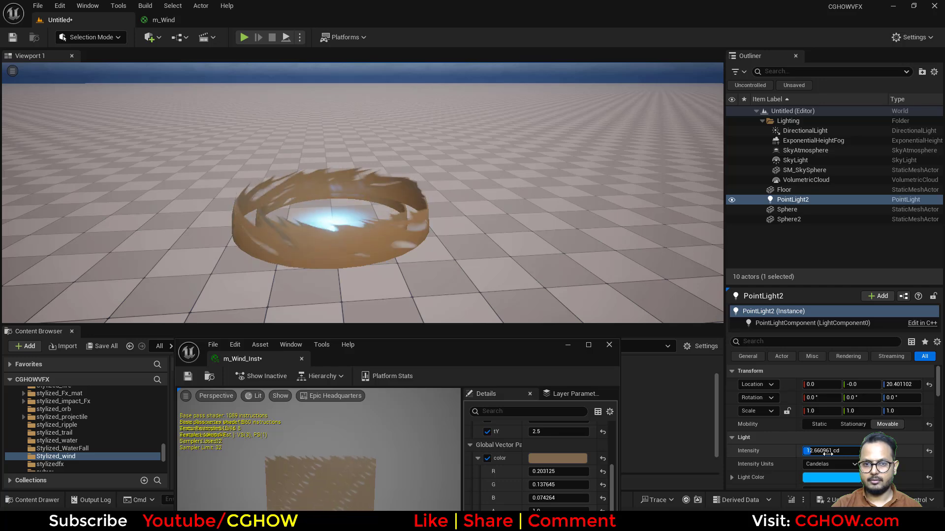
pyautogui.scroll(-2, 828, 457)
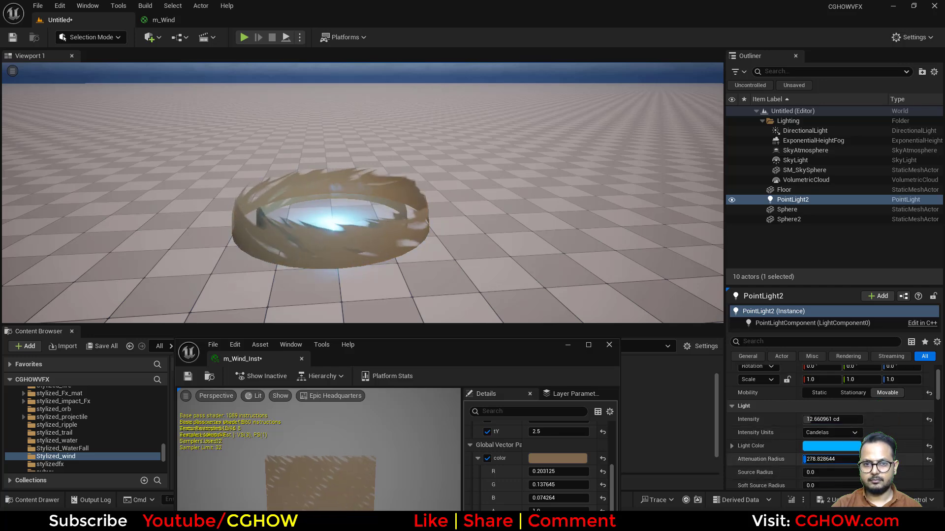
pyautogui.moveTo(820, 459); pyautogui.dragTo(806, 459)
pyautogui.moveTo(486, 306)
pyautogui.mouseDown(button='right')
pyautogui.moveTo(479, 320)
pyautogui.moveTo(486, 305)
pyautogui.mouseUp(button='right')
# Set the m_Wind_Inst scalar parameters sX to 3 and sY to 2
pyautogui.scroll(3, 565, 488)
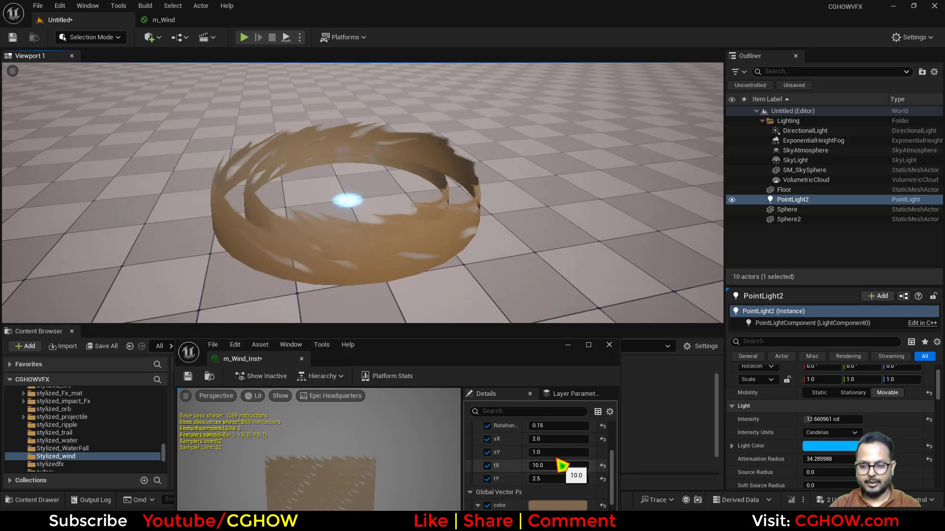
pyautogui.click(548, 439)
pyautogui.write('3')
pyautogui.press('Return')
pyautogui.click(545, 451)
pyautogui.write('2')
pyautogui.press('Return')
# Delete the remaining blue point light from inside the ring
pyautogui.moveTo(462, 281)
pyautogui.mouseDown(button='right')
pyautogui.moveTo(462, 263)
pyautogui.moveTo(469, 288)
pyautogui.moveTo(468, 266)
pyautogui.mouseUp(button='right')
pyautogui.press('s')
pyautogui.press('w')
pyautogui.press('Delete')
pyautogui.moveTo(443, 197); pyautogui.dragTo(443, 187, button='right')
pyautogui.moveTo(465, 252); pyautogui.dragTo(465, 253, button='right')
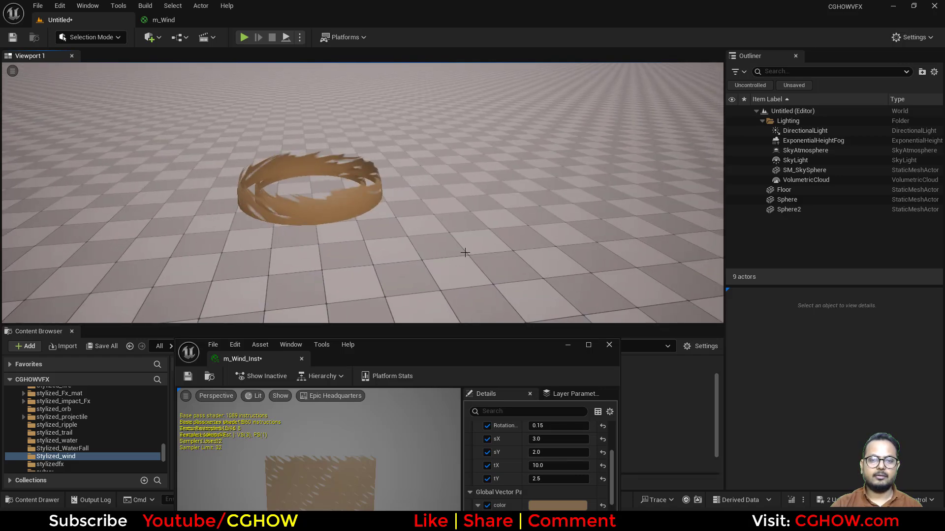
# Place a plane on the floor beside the ring and, with the viewport toolbar shown, rotate it 90 degrees to stand upright
pyautogui.click(156, 38)
pyautogui.moveTo(216, 142)
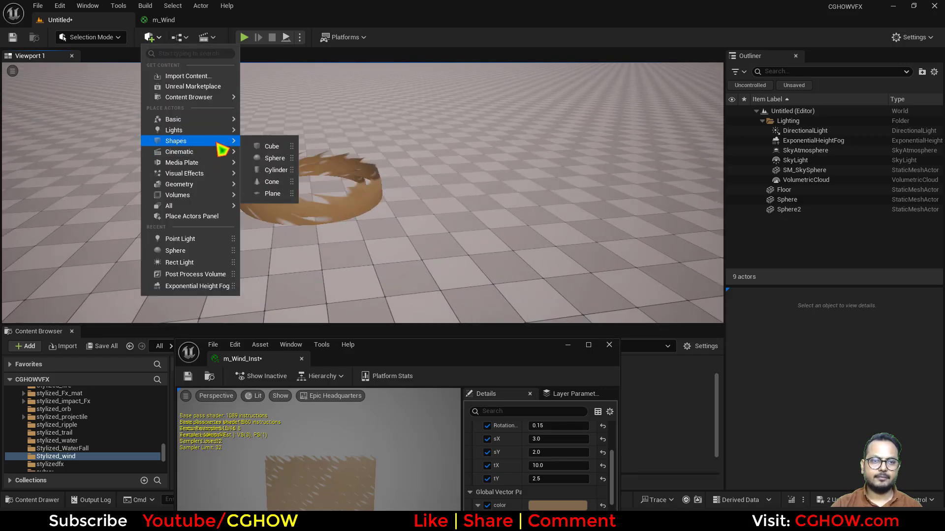
pyautogui.moveTo(275, 190); pyautogui.dragTo(466, 219)
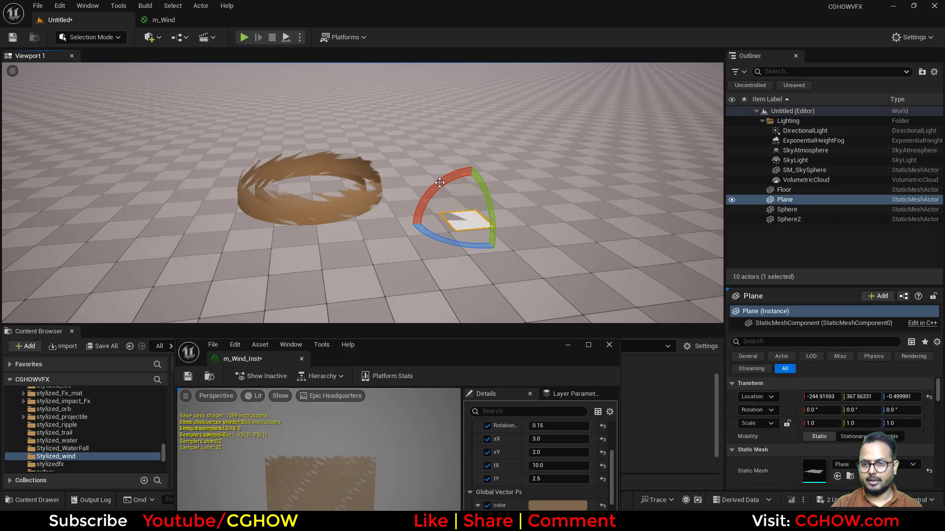
pyautogui.click(12, 71)
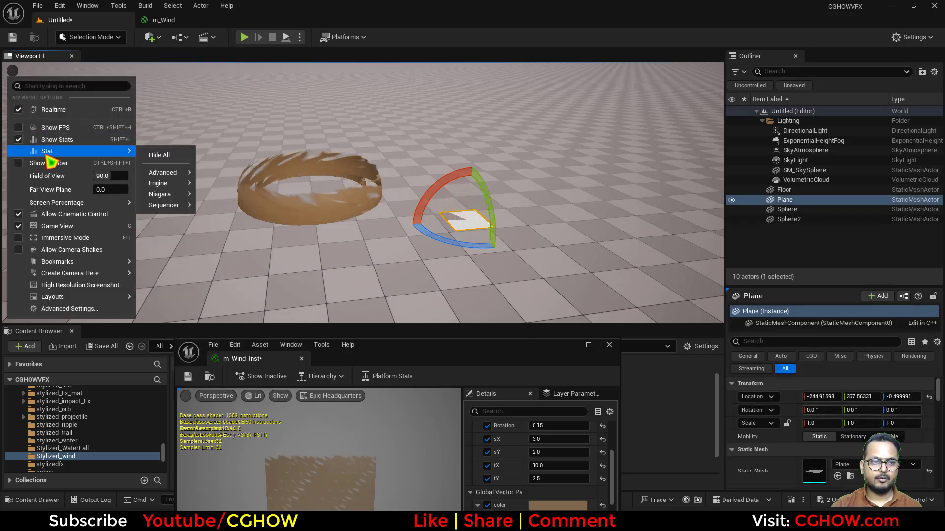
pyautogui.click(64, 167)
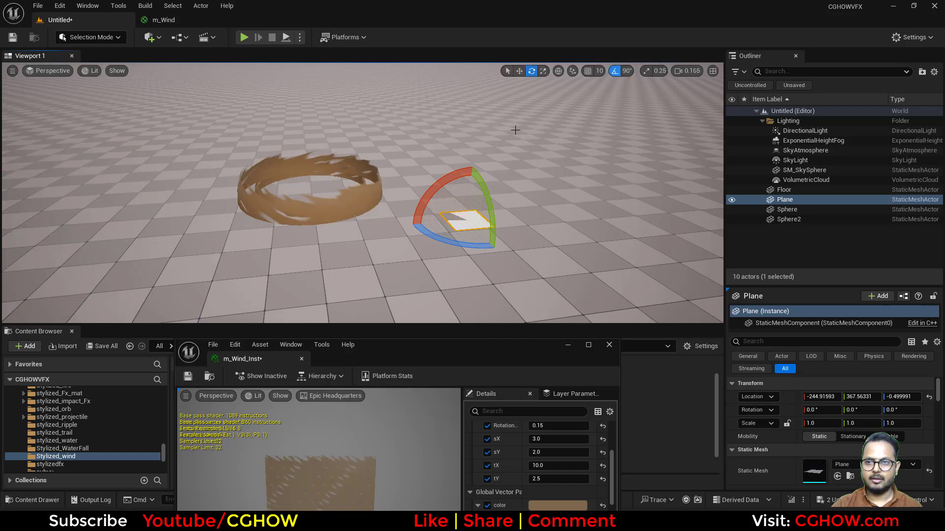
pyautogui.moveTo(432, 194); pyautogui.dragTo(409, 224)
# Raise the upright plane to a height of about 90 and apply the m_Wind_Inst material to it
pyautogui.press('w')
pyautogui.click(466, 156)
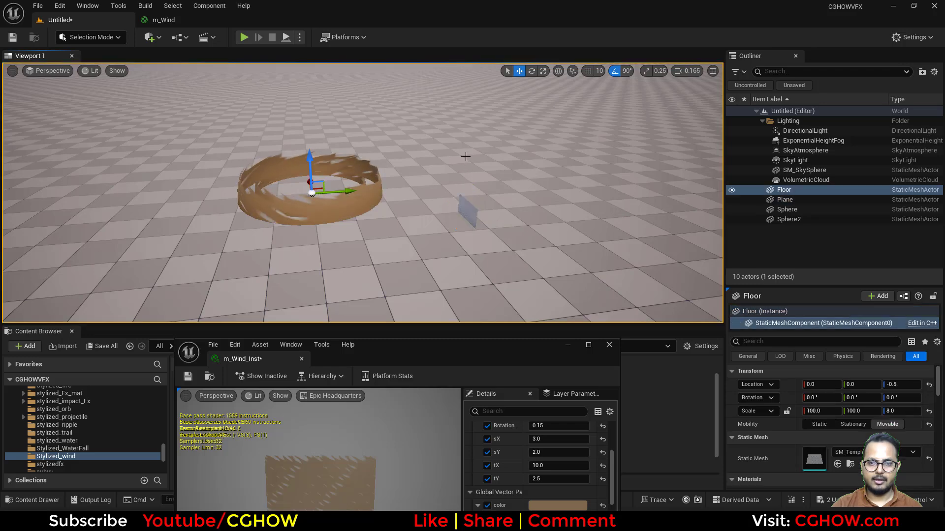
pyautogui.click(468, 210)
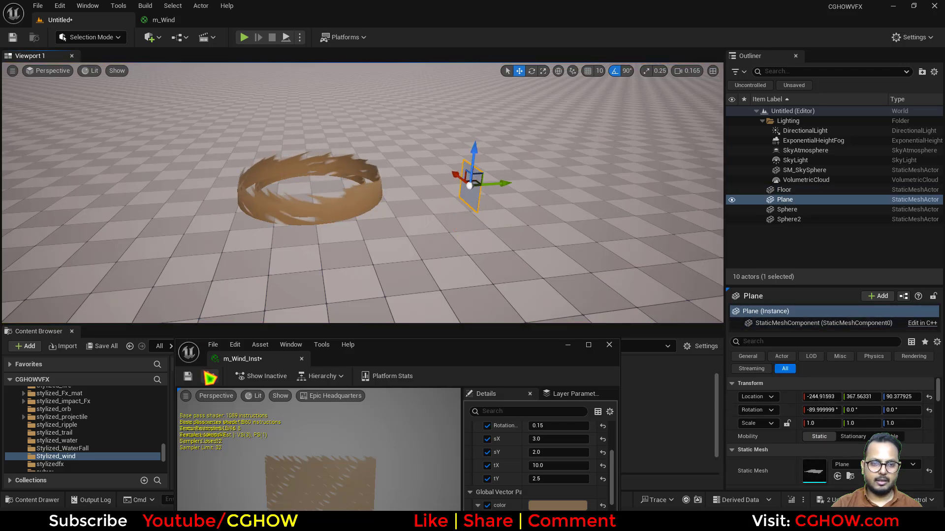
pyautogui.moveTo(362, 358); pyautogui.dragTo(370, 477)
pyautogui.moveTo(362, 424); pyautogui.dragTo(471, 196)
# Flip the plane upside down so that its X rotation is 90 degrees
pyautogui.press('w')
pyautogui.moveTo(448, 230); pyautogui.dragTo(526, 195, button='right')
pyautogui.press('w')
pyautogui.press('s')
pyautogui.press('e')
pyautogui.moveTo(320, 198); pyautogui.dragTo(335, 196, button='right')
pyautogui.moveTo(172, 175); pyautogui.dragTo(197, 148)
pyautogui.moveTo(255, 193); pyautogui.dragTo(289, 206)
# Scale the plane uniformly to about 4.24 and lower it to a Z location of about 4.7
pyautogui.press('r')
pyautogui.scroll(-6, 247, 184)
pyautogui.press('w')
pyautogui.moveTo(349, 212)
pyautogui.mouseDown(button='right')
pyautogui.moveTo(339, 234)
pyautogui.moveTo(349, 213)
pyautogui.mouseUp(button='right')
pyautogui.press('e')
pyautogui.press('w')
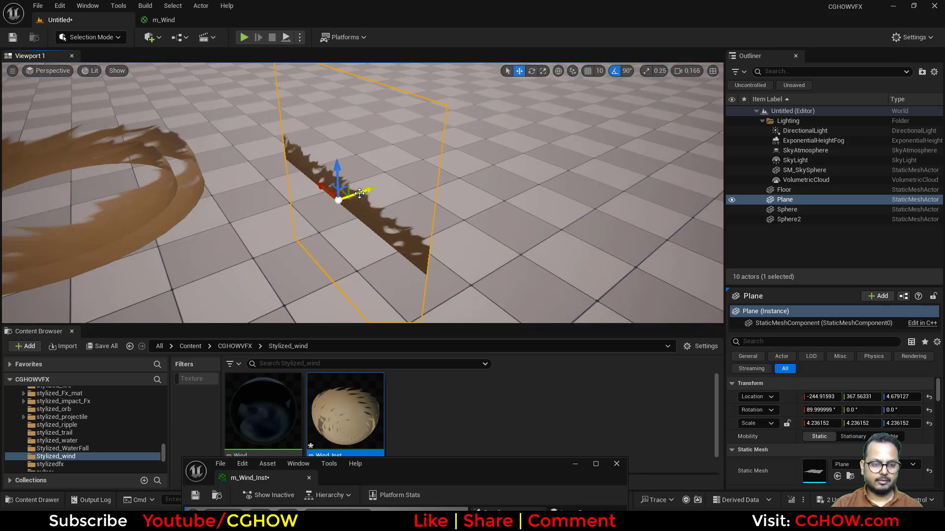
# Duplicate the plane, then with rotation snapping off turn the copy to about -20.4 degrees around Z and offset it to Y about 454
pyautogui.moveTo(360, 193)
pyautogui.keyDown('alt'); pyautogui.mouseDown()
pyautogui.moveTo(380, 184)
pyautogui.moveTo(372, 188)
pyautogui.mouseUp(); pyautogui.keyUp('alt')
pyautogui.press('e')
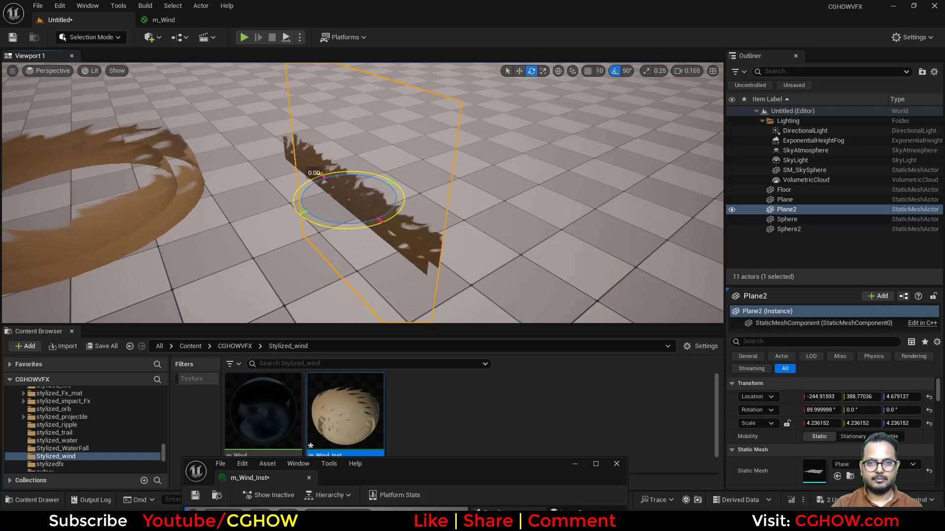
pyautogui.moveTo(351, 227)
pyautogui.mouseDown()
pyautogui.moveTo(301, 220)
pyautogui.moveTo(352, 224)
pyautogui.moveTo(337, 220)
pyautogui.mouseUp()
pyautogui.click(612, 75)
pyautogui.hotkey('ctrl', 'z')
pyautogui.press('w')
pyautogui.moveTo(388, 202); pyautogui.dragTo(383, 187)
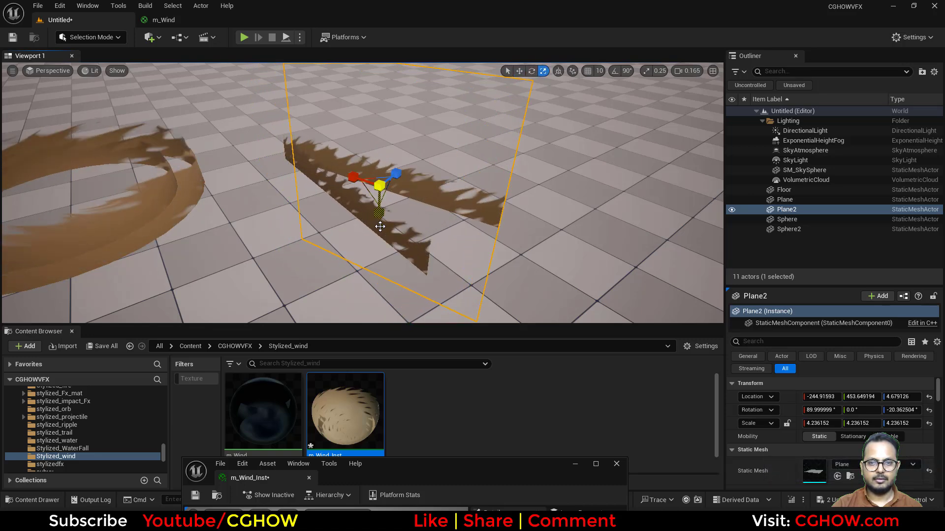
# Stretch the duplicated plane's Y scale to about 7.24
pyautogui.scroll(-6, 293, 179)
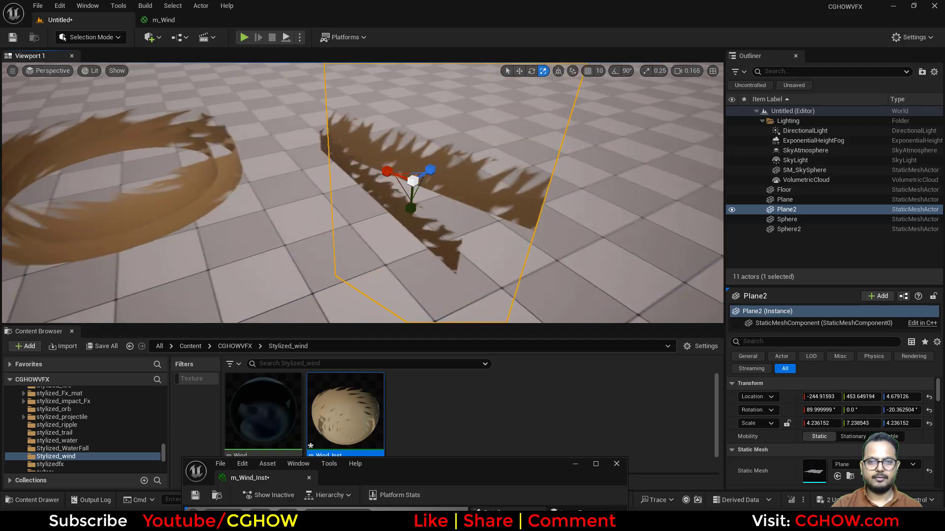
pyautogui.scroll(10, 296, 208)
pyautogui.scroll(-10, 408, 154)
# Frame the ring and bring the m_Wind_Inst editor's scalar parameters back into view beneath it
pyautogui.moveTo(363, 193); pyautogui.dragTo(345, 183, button='right')
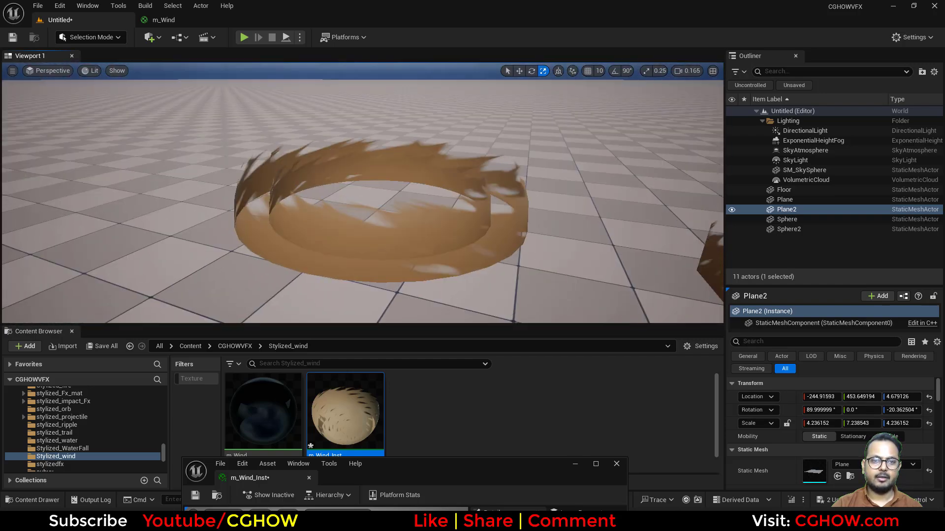
pyautogui.moveTo(457, 204)
pyautogui.mouseDown(button='right')
pyautogui.moveTo(458, 217)
pyautogui.moveTo(484, 214)
pyautogui.moveTo(443, 206)
pyautogui.mouseUp(button='right')
pyautogui.press('s')
pyautogui.press('w')
pyautogui.moveTo(485, 474); pyautogui.dragTo(486, 303)
pyautogui.scroll(2, 559, 399)
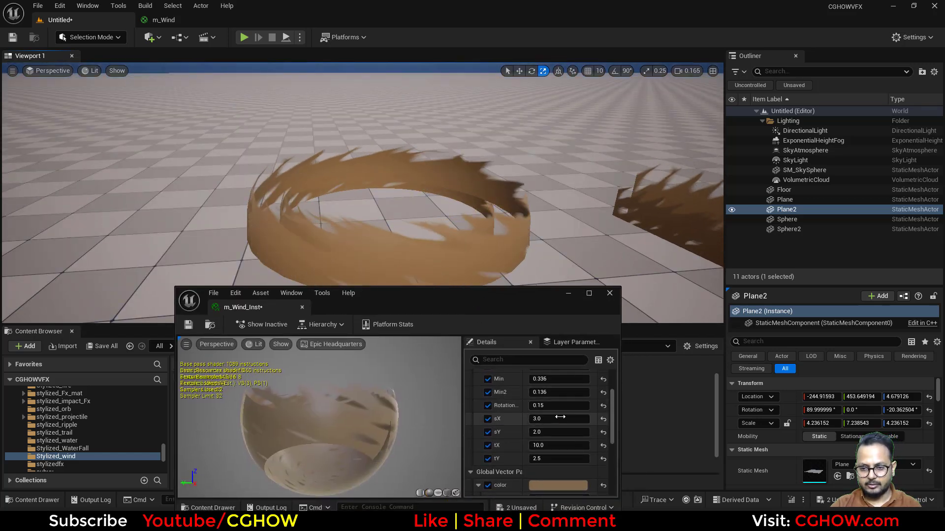